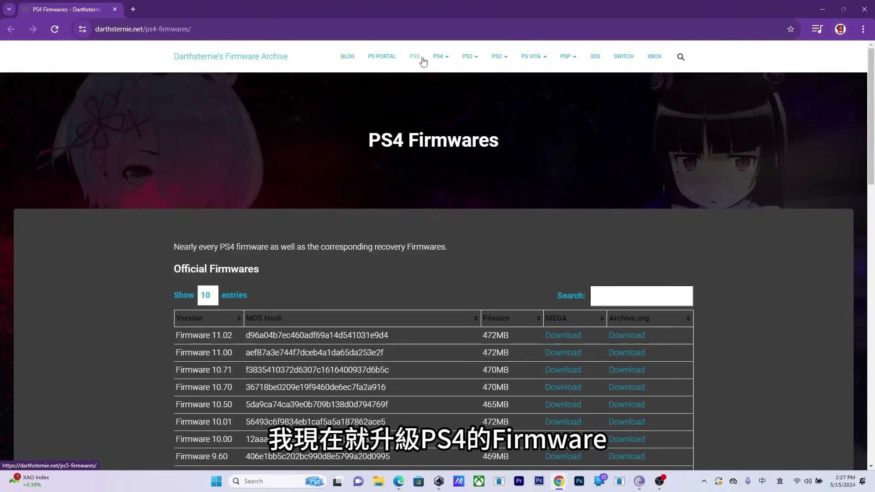
scroll(787, 276, down, 1)
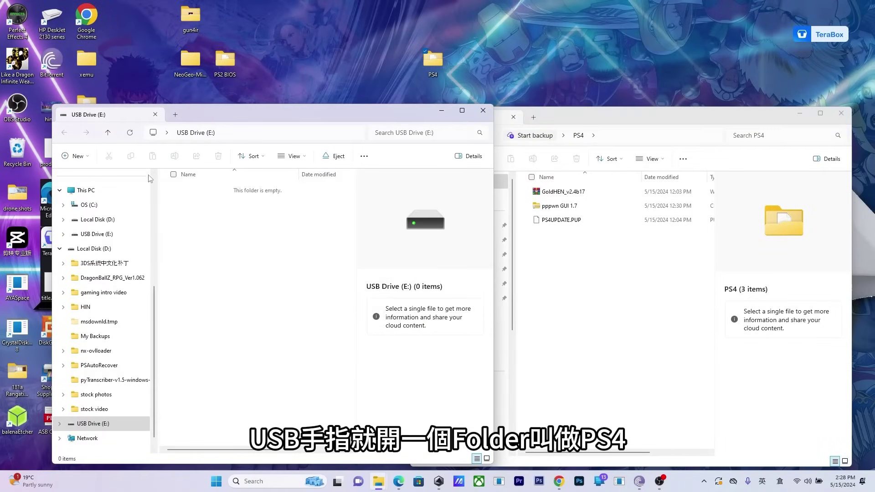
Step: Create a folder named PS4 in the root of the USB drive and open it
click(75, 155)
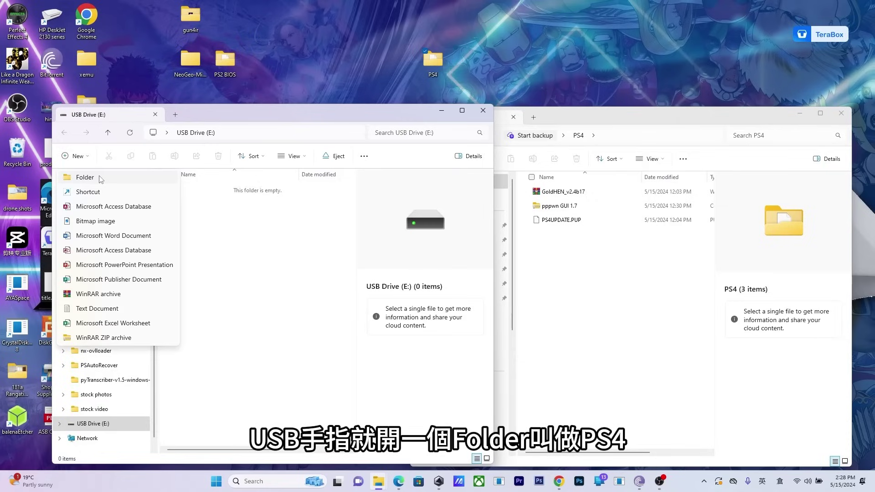
click(100, 178)
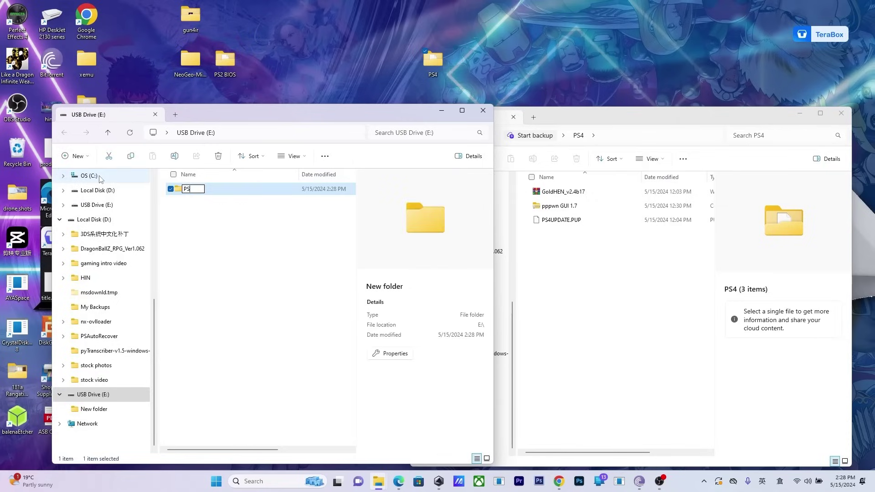
double_click(188, 188)
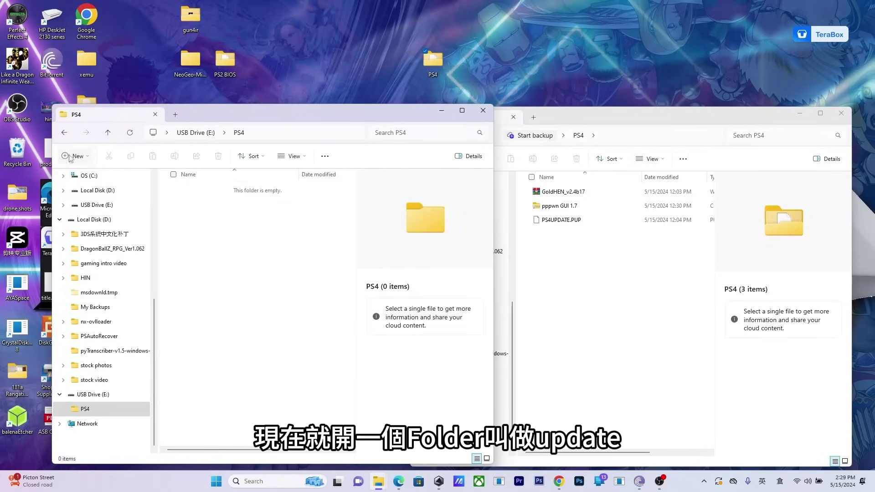
Step: Create a folder named UPDATE inside the USB drive's PS4 folder
click(74, 156)
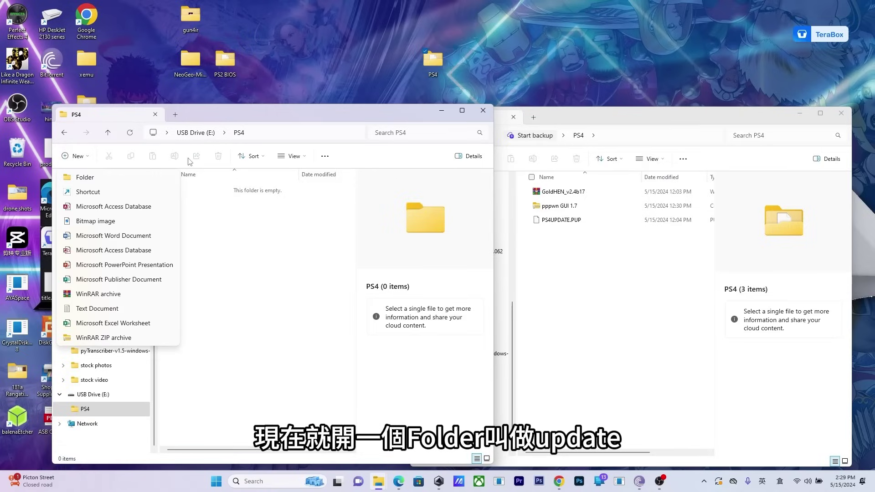
click(113, 177)
text(UPDATE)
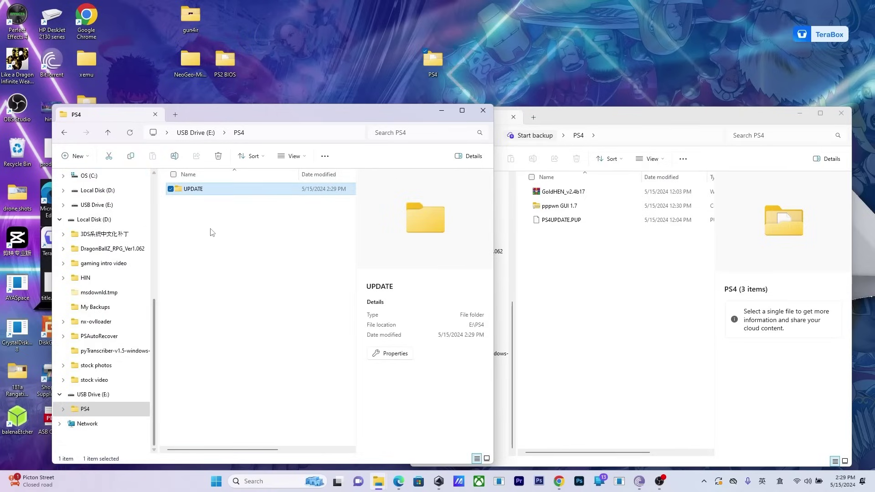
click(209, 231)
Step: Open the UPDATE folder and copy PS4UPDATE.PUP into it from the other PS4 folder
double_click(210, 189)
click(545, 202)
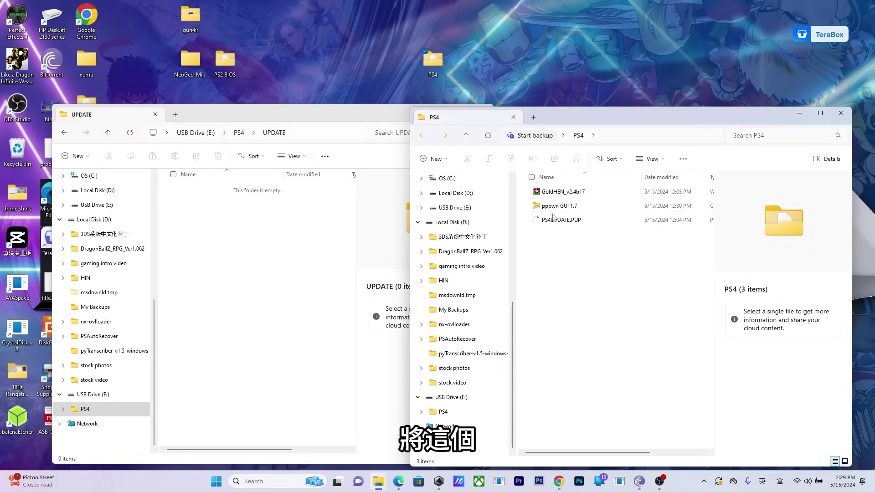
drag(555, 223, 269, 229)
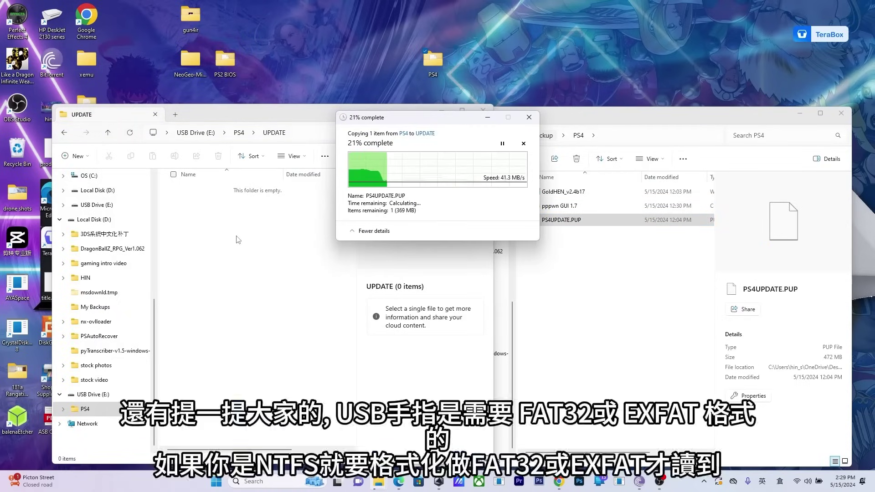
Step: Open the USB drive's properties to check its file system
right_click(87, 395)
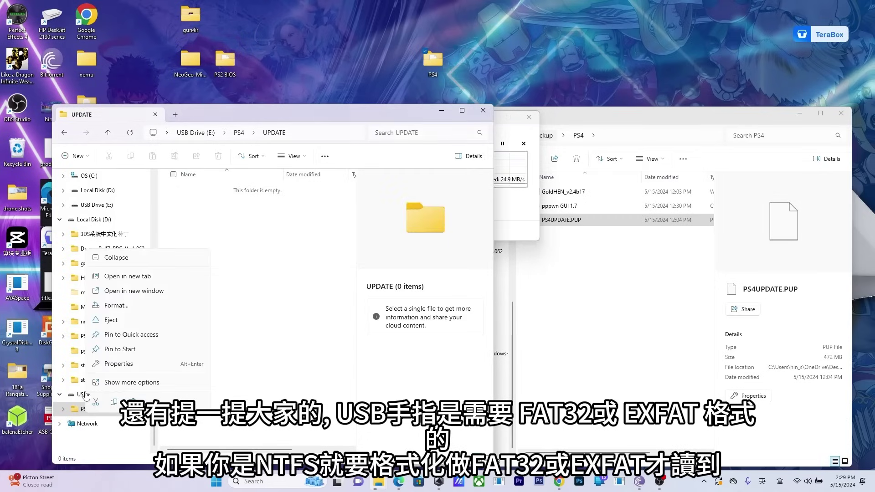
click(132, 365)
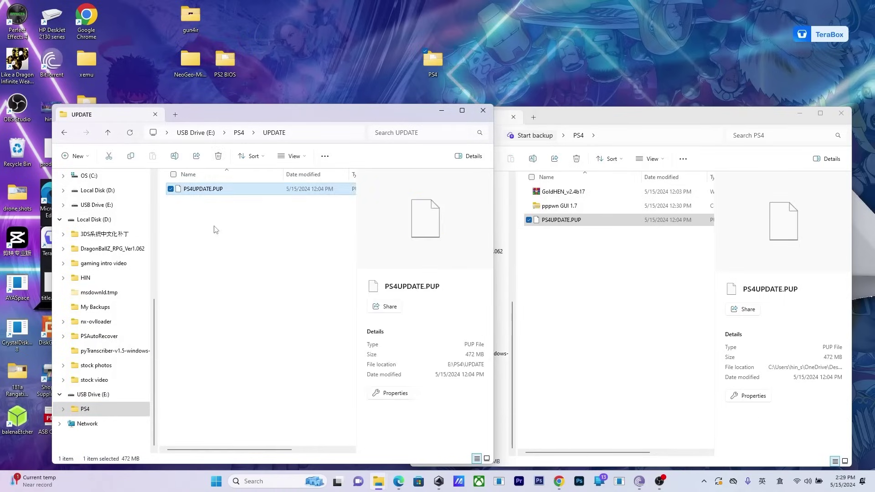
Step: Close the UPDATE folder window and safely eject the USB drive
click(216, 229)
click(483, 110)
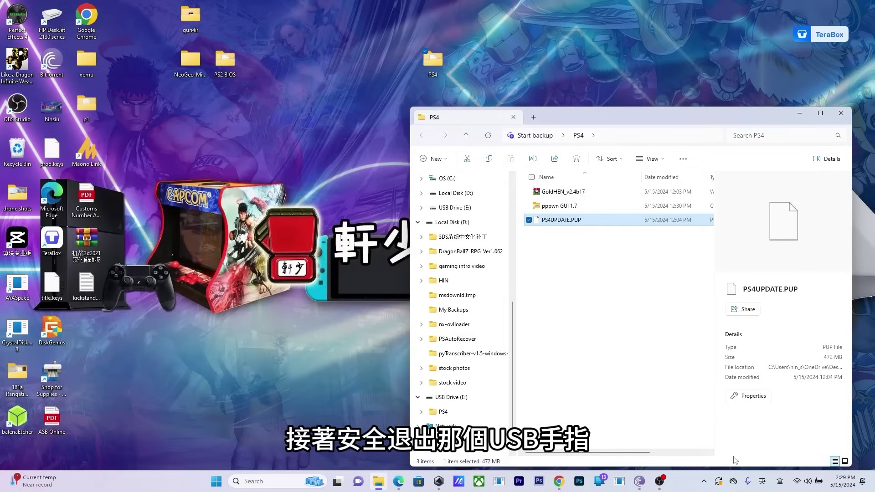
click(704, 481)
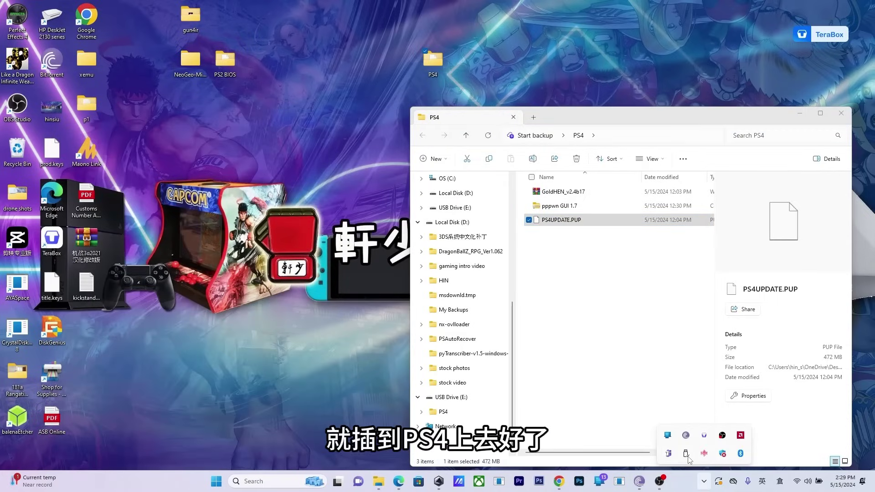
click(698, 444)
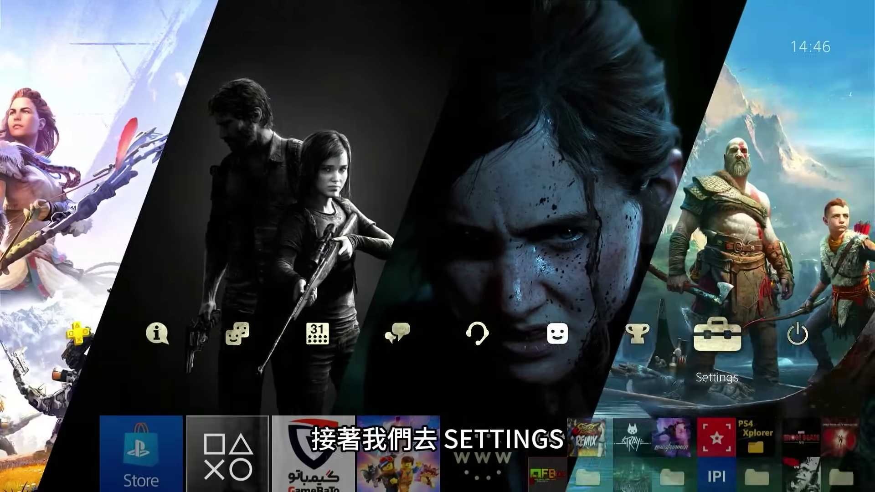
Step: On the PS4 console, open System Software Update from Settings
key(Return)
key(Down)
key(Down)
key(Down)
key(Down)
key(Down)
key(Down)
key(Down)
key(Down)
key(Down)
key(Down)
key(Down)
key(Down)
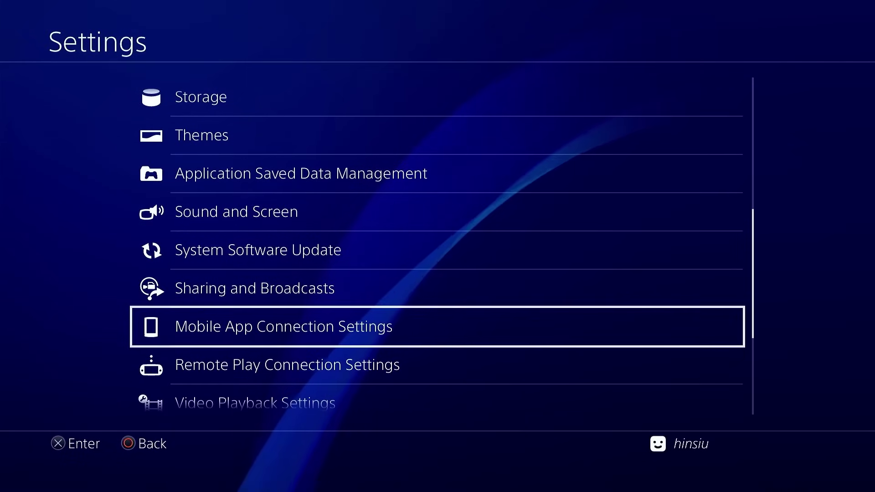
key(Up)
key(Up)
key(Return)
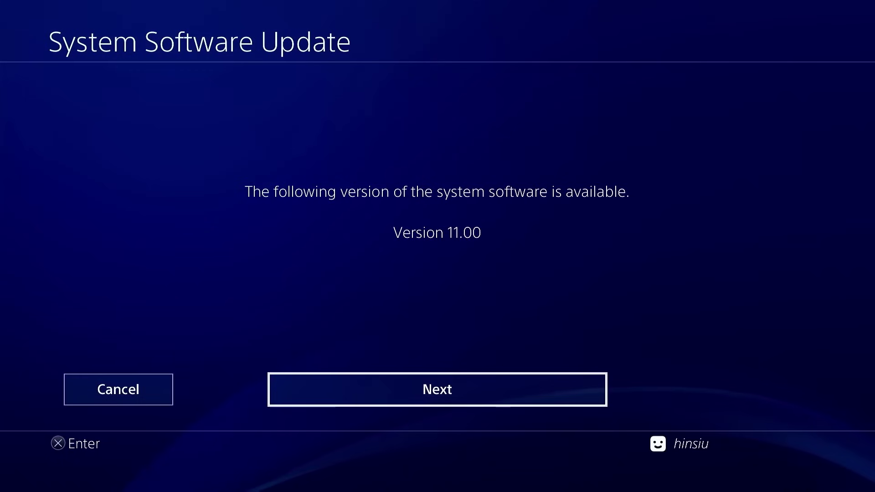
Step: Install system software version 11.00 and log back in to the console after its restart
key(Return)
key(Return)
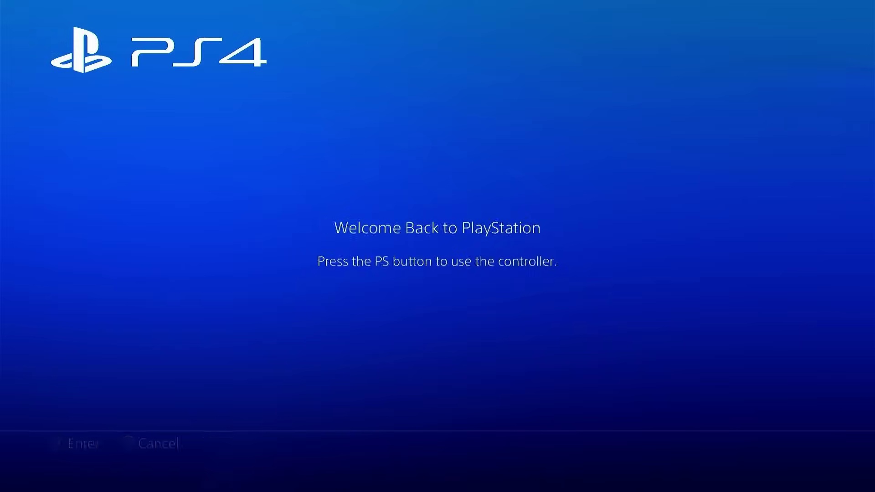
key(Return)
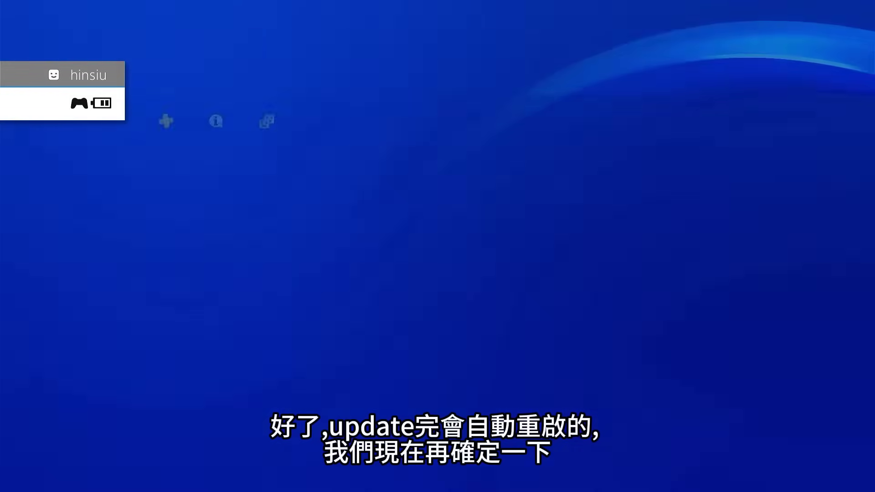
Step: Open Settings from the PS4 home screen
key(Up)
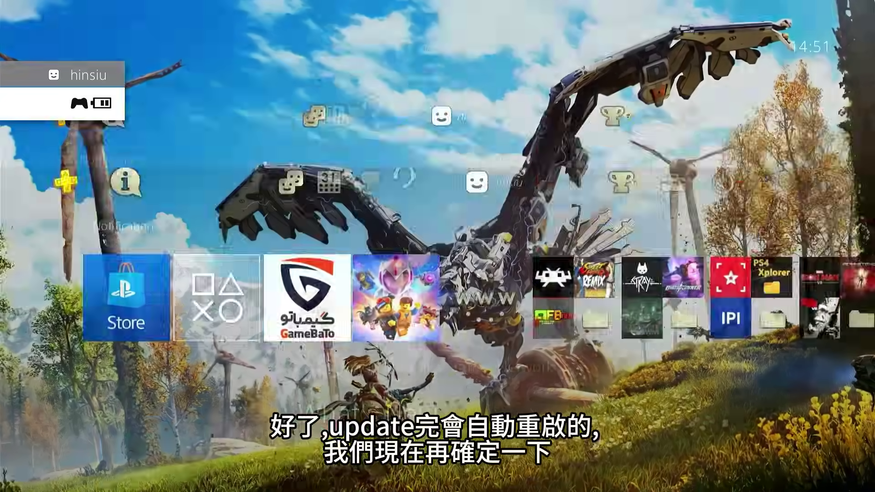
key(Right)
key(Right)
key(Right)
key(Right)
key(Right)
key(Return)
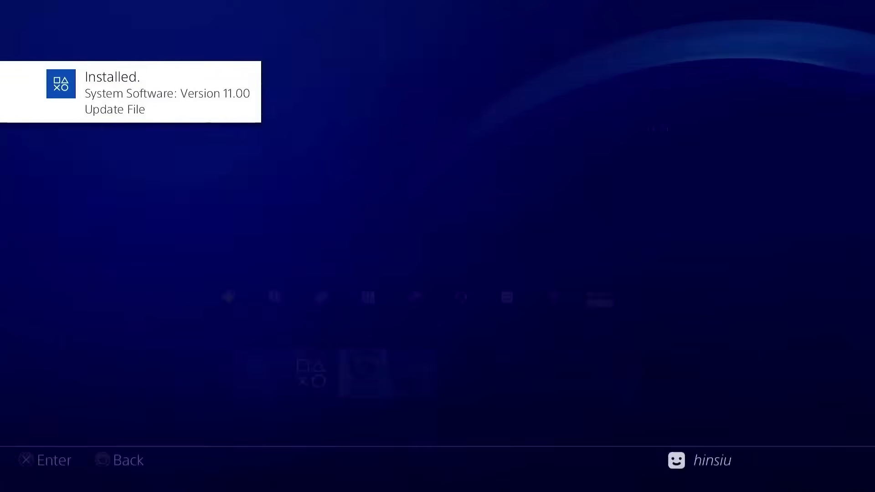
Step: Open System Information in the System settings to check the installed system software version
key(Up)
key(Up)
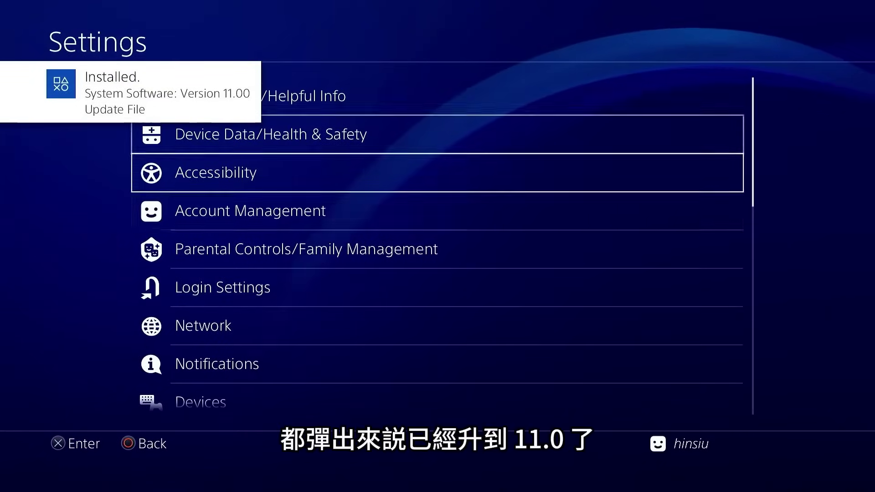
key(Down)
key(Down)
key(Down)
key(Down)
key(Down)
key(Down)
key(Down)
key(Down)
key(Down)
key(Down)
key(Down)
key(Down)
key(Down)
key(Down)
key(Down)
key(Down)
key(Down)
key(Down)
key(Down)
key(Down)
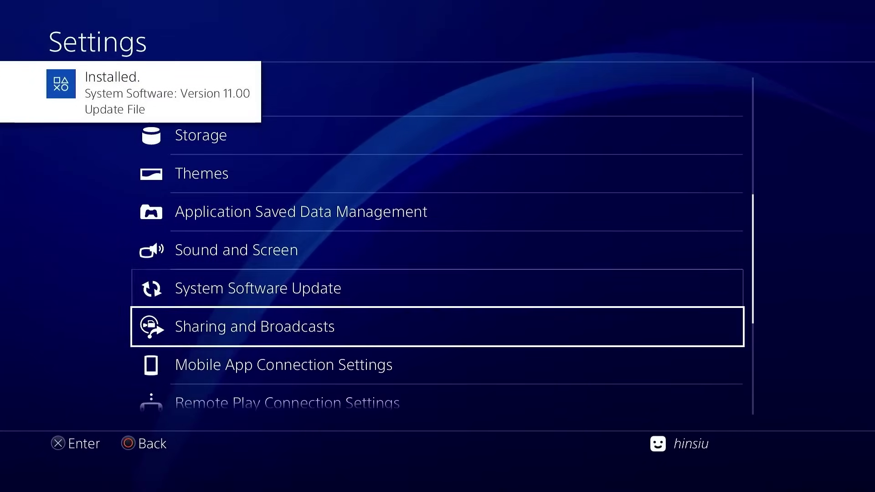
key(Down)
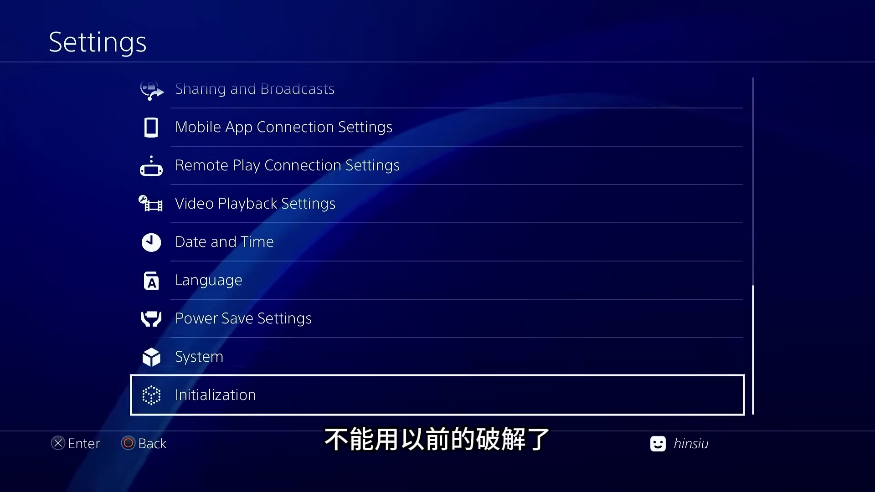
key(Up)
key(Return)
key(Return)
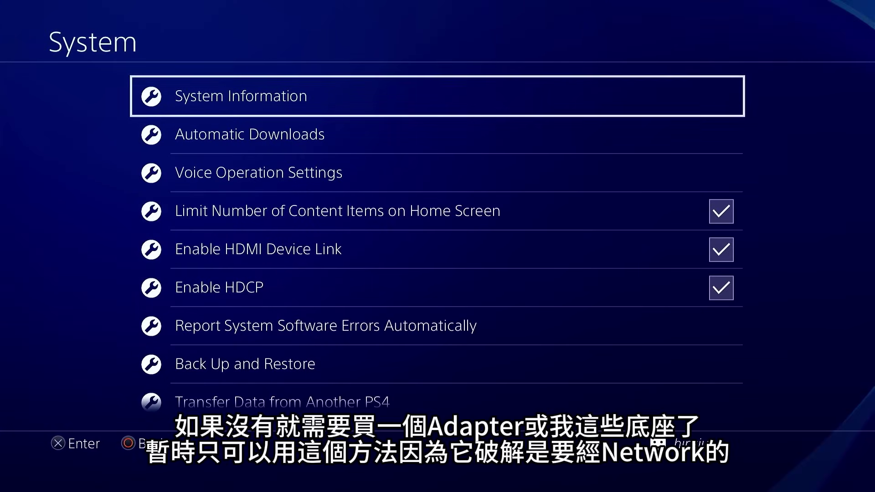
key(Down)
key(Down)
key(Down)
key(Down)
key(Down)
key(Down)
key(Down)
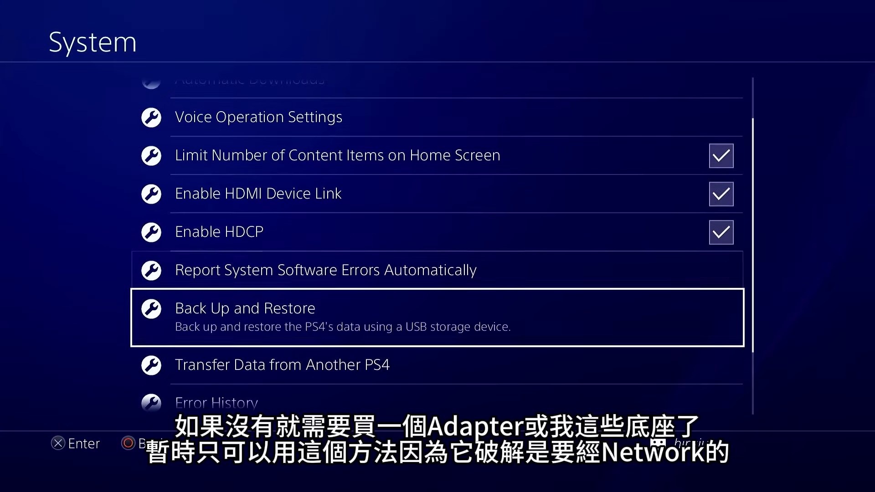
key(Down)
key(Down)
key(Down)
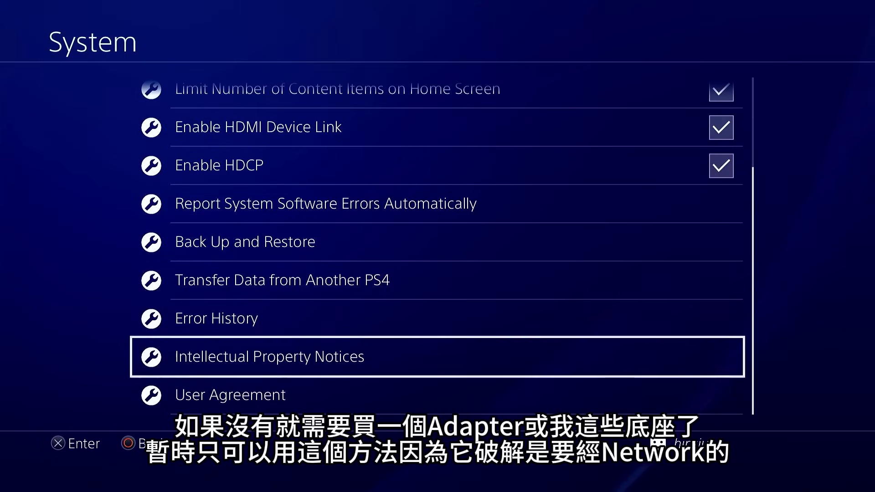
key(Down)
key(Up)
key(Up)
key(Up)
key(Up)
key(Up)
key(Up)
key(Up)
key(Up)
key(Up)
key(Up)
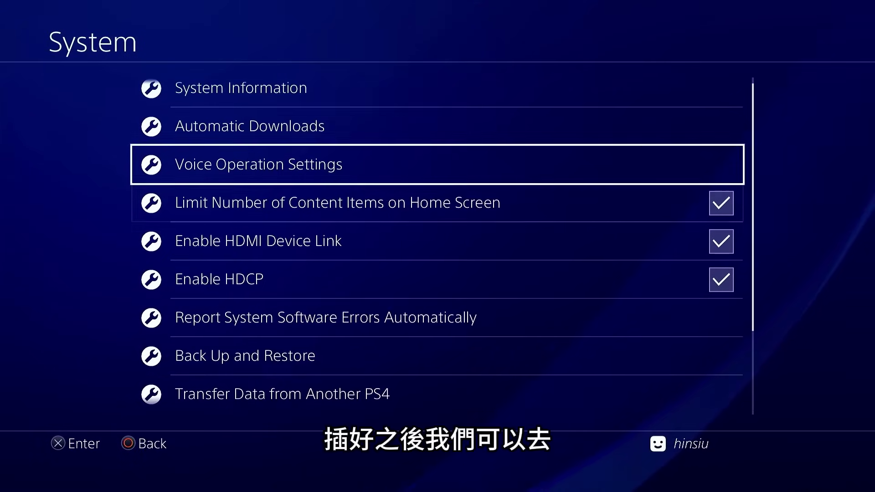
key(Up)
Step: Return from the System settings to the main settings list and open Network
key(Escape)
key(Up)
key(Up)
key(Up)
key(Up)
key(Up)
key(Up)
key(Up)
key(Up)
key(Up)
key(Up)
key(Up)
key(Up)
key(Up)
key(Up)
key(Up)
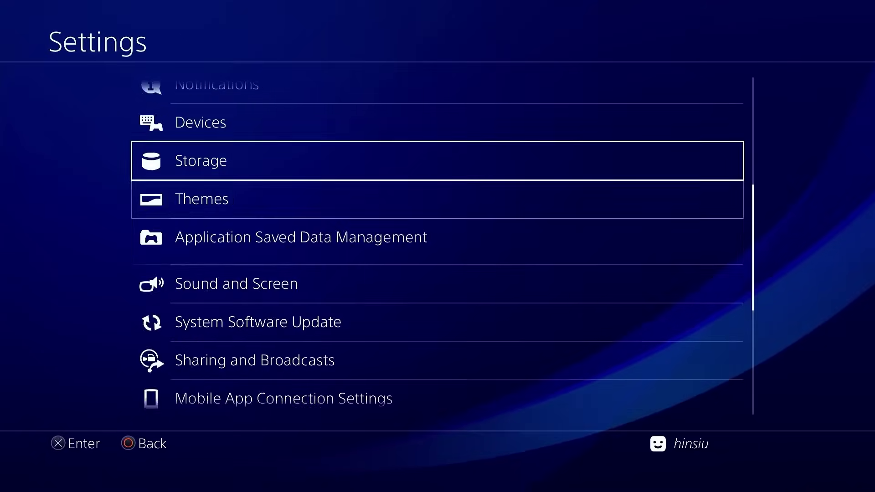
key(Up)
key(Up)
key(Down)
key(Down)
key(Down)
key(Up)
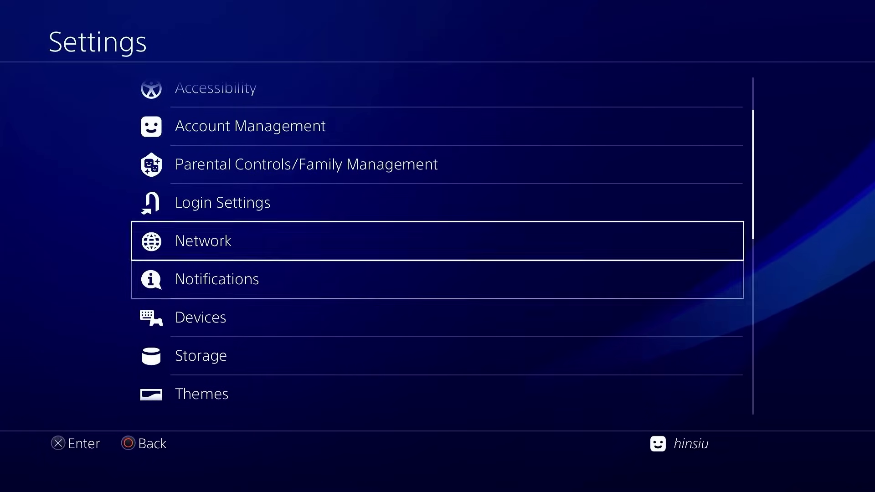
key(Return)
Step: Start setting up an Internet connection over a LAN cable, using Custom setup and PPPoE as the IP address setting
key(Down)
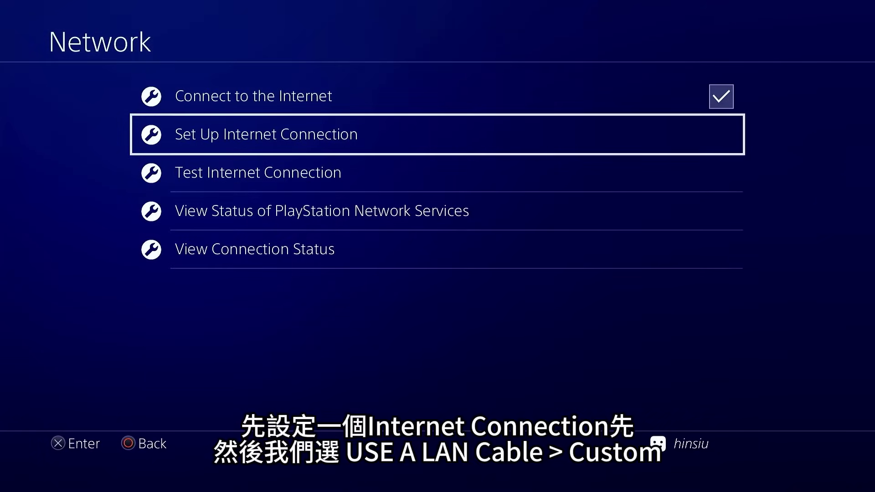
key(Return)
key(Down)
key(Return)
key(Down)
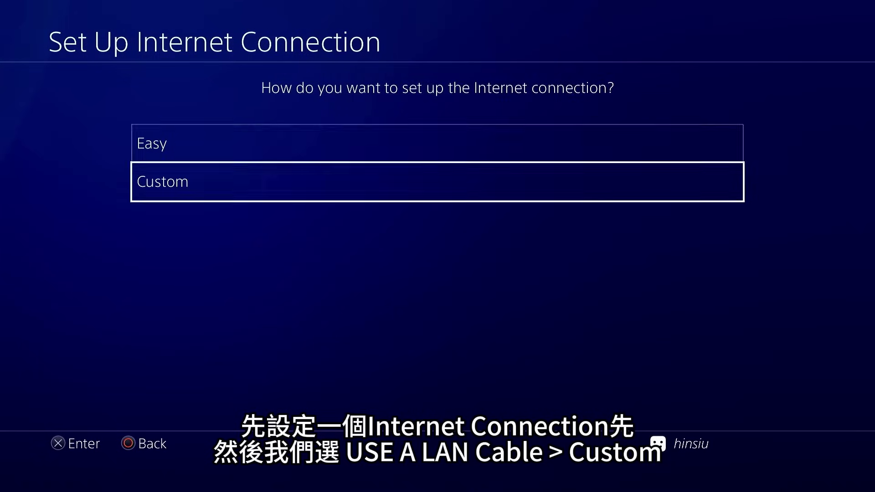
key(Return)
key(Down)
key(Down)
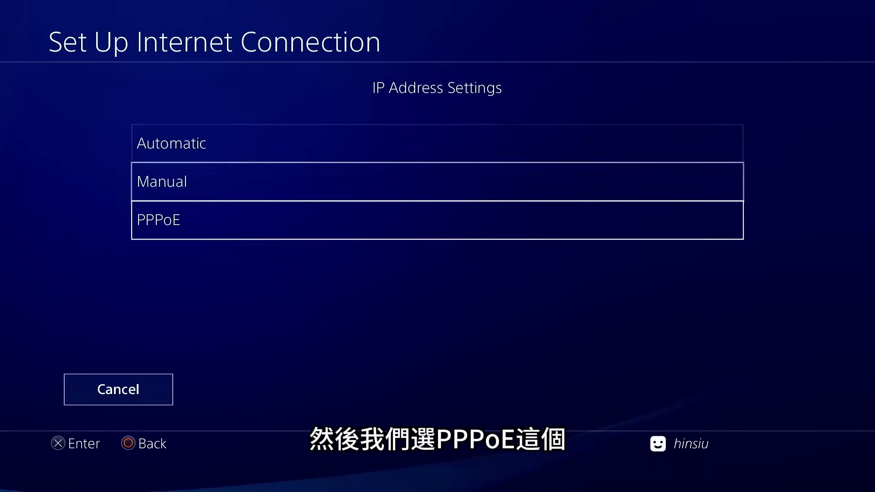
key(Return)
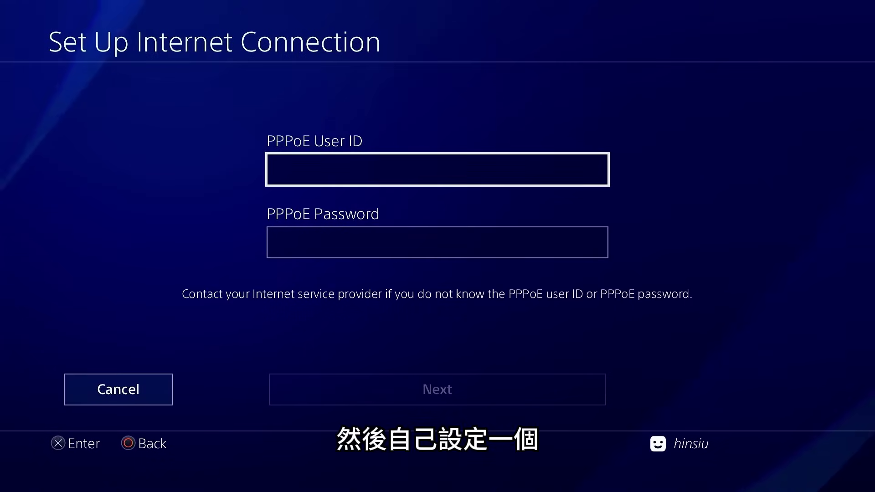
Step: Enter the PPPoE user ID for the wired connection and confirm it
key(Return)
key(Right)
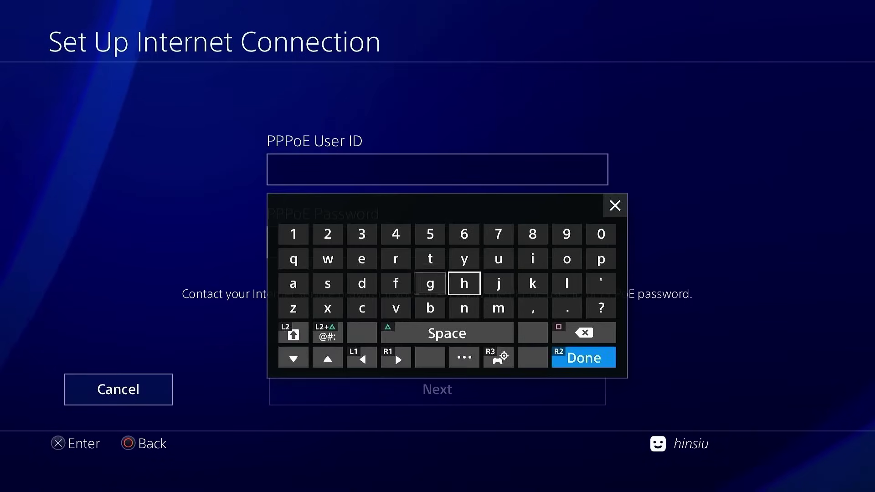
key(Return)
key(Right)
key(Right)
key(Right)
key(Up)
key(Left)
key(Return)
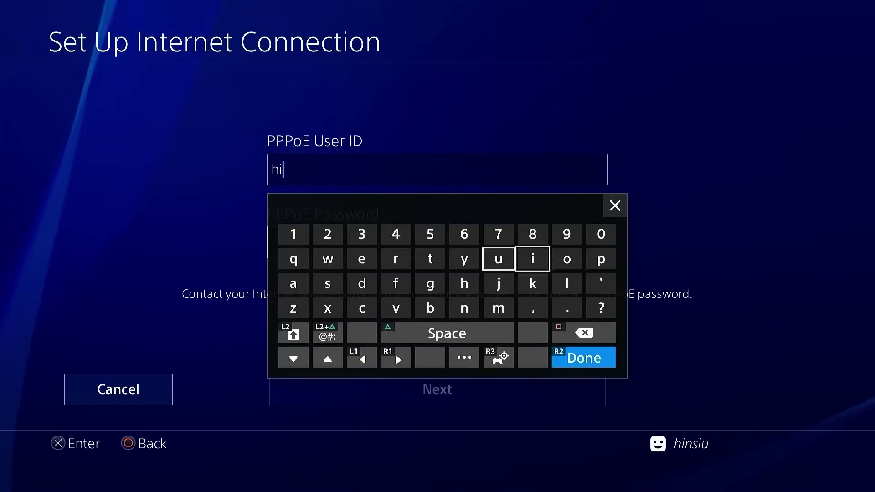
key(Left)
key(Left)
key(Down)
key(Down)
key(Return)
key(Left)
key(Left)
key(Left)
key(Left)
key(Up)
key(Return)
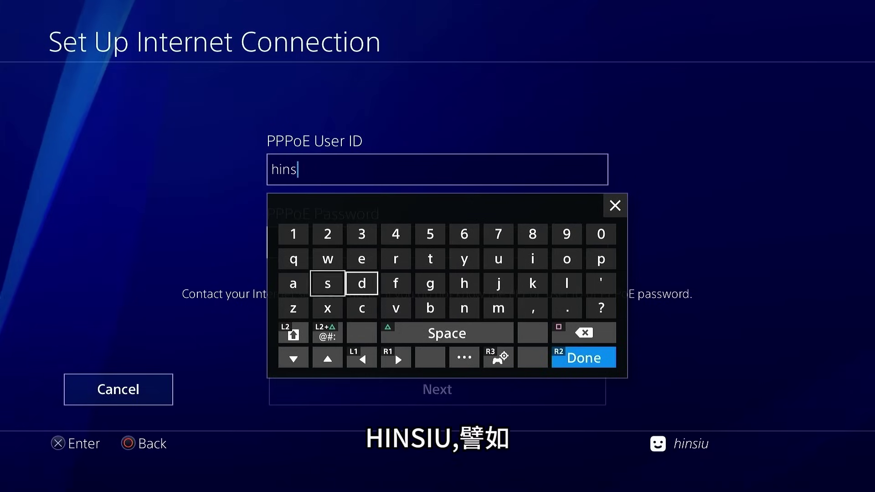
key(Right)
key(Right)
key(Right)
key(Right)
key(Right)
key(Right)
key(Right)
key(Up)
key(Return)
key(Left)
key(Return)
key(Down)
key(Down)
key(Down)
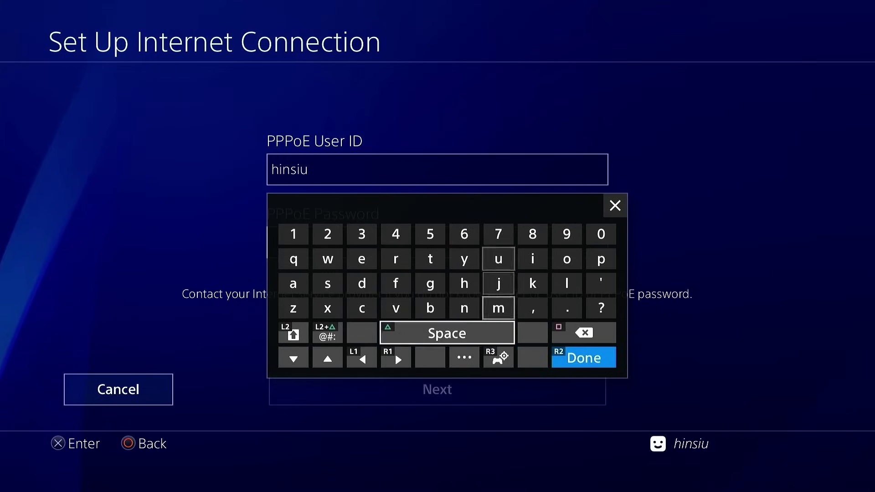
key(Right)
key(Right)
key(Down)
key(Return)
key(Down)
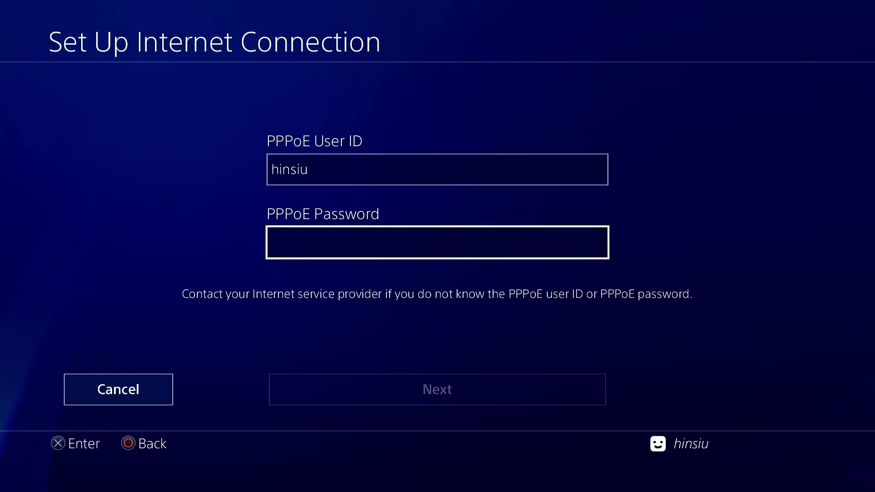
Step: Enter the PPPoE password for the connection and confirm it
key(Return)
key(Left)
key(Left)
key(Up)
key(Up)
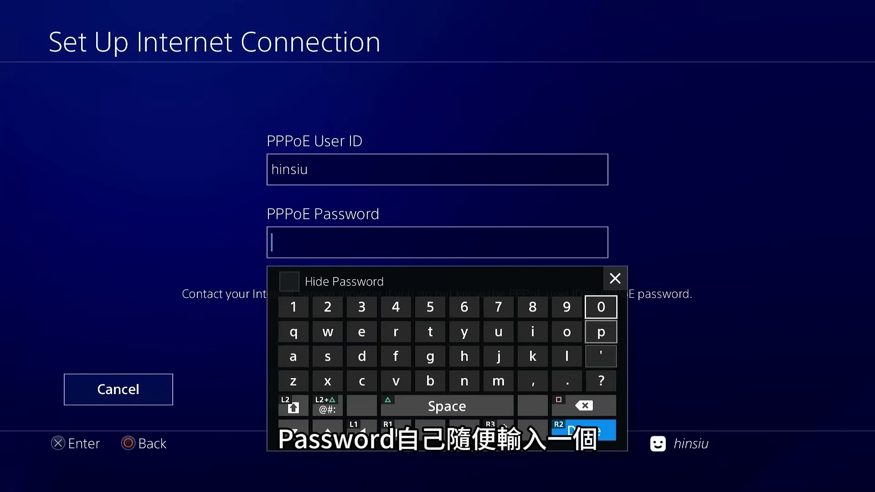
key(Right)
key(Return)
key(Right)
key(Return)
key(Right)
key(Return)
key(Right)
key(Return)
key(Right)
key(Return)
key(Right)
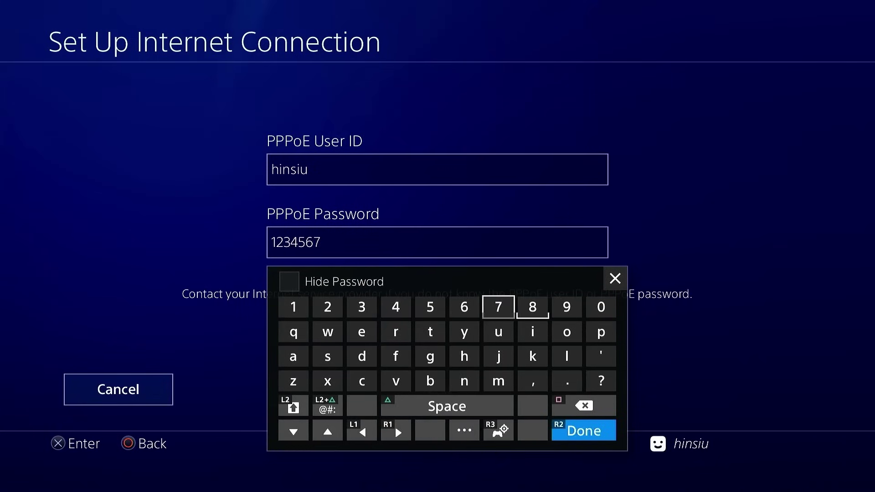
key(Down)
key(Down)
key(Down)
key(Down)
key(Right)
key(Return)
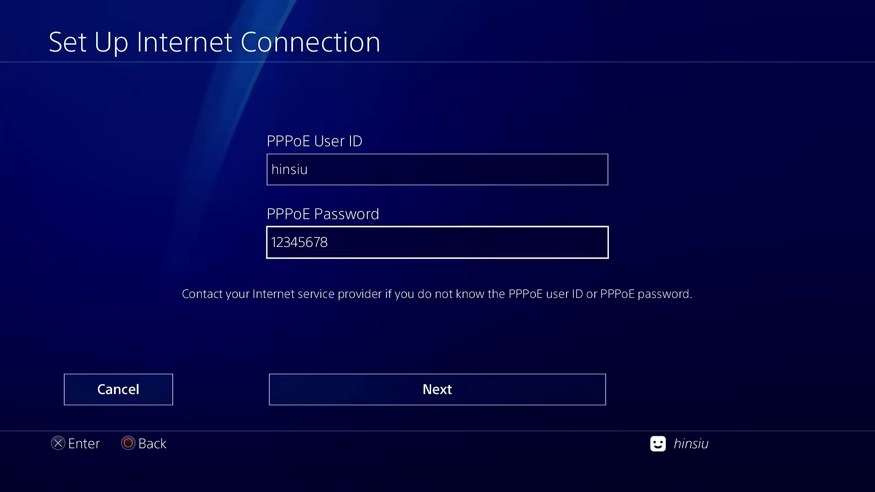
Step: Continue the connection setup with DNS Settings and MTU Settings both on Automatic until the Internet settings are updated
key(Down)
key(Return)
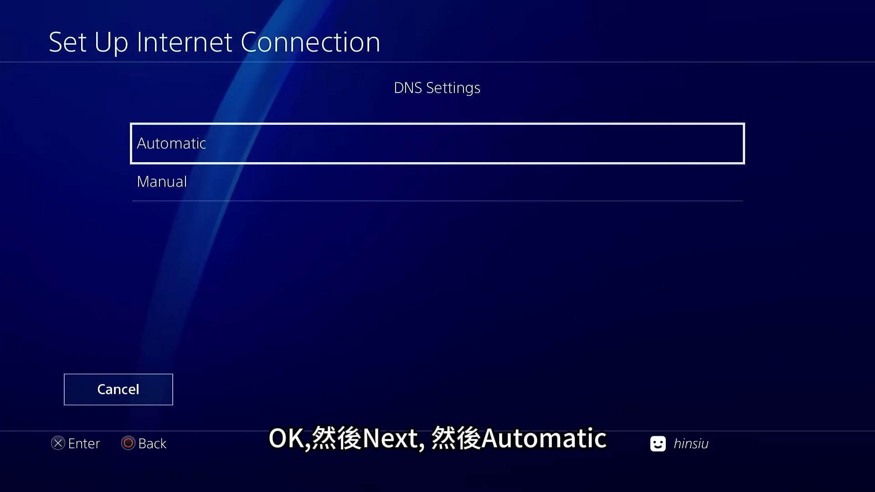
key(Return)
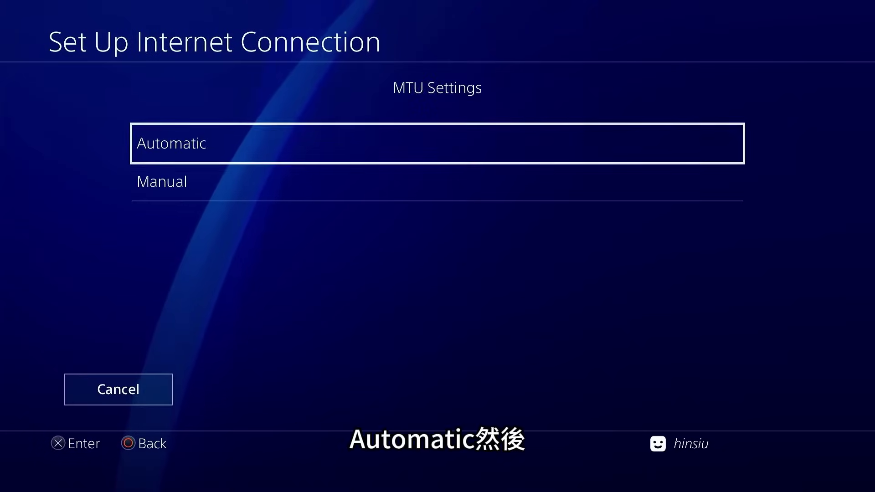
key(Return)
key(Return)
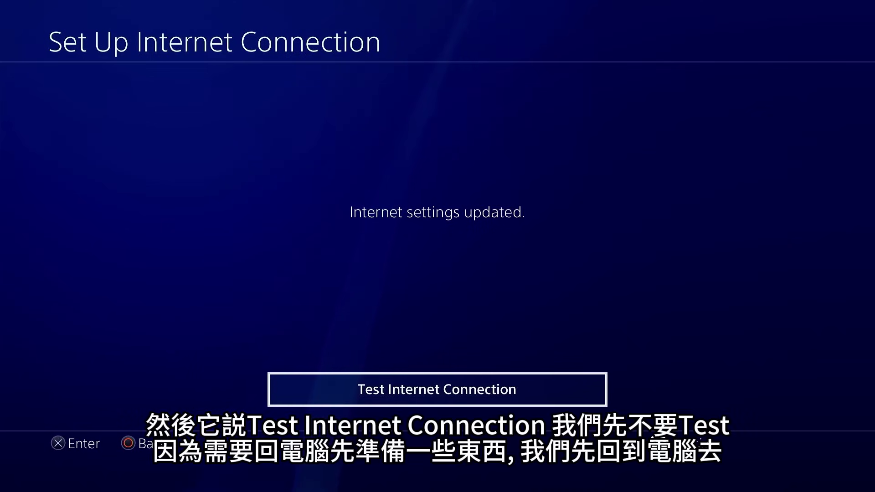
Step: Leave the connection setup for the Network settings and select Test Internet Connection
key(Escape)
key(Down)
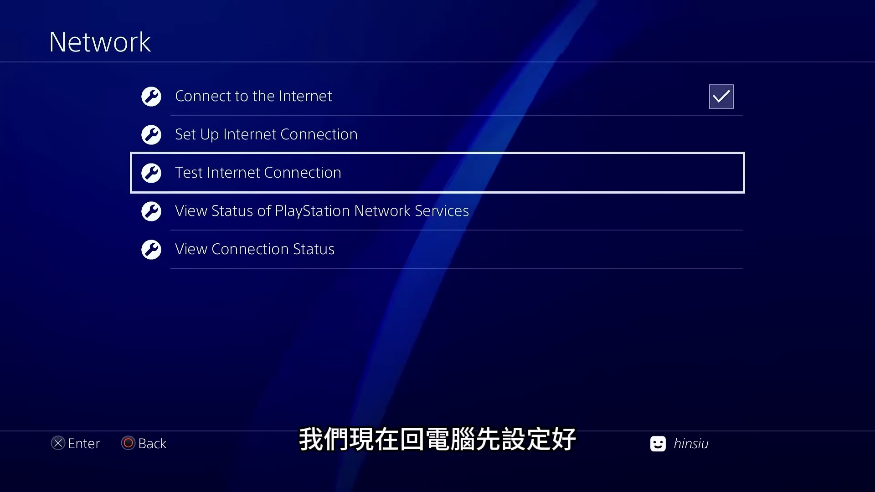
key(Return)
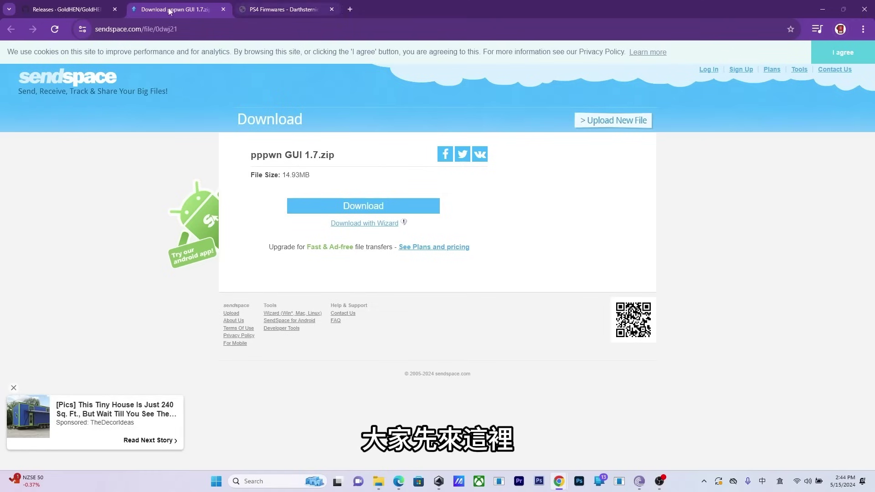
Step: Look up the GoldHEN v2.4b17 release assets on GitHub and the pppwn GUI 1.7.zip download page, then minimise the browser
click(84, 11)
scroll(350, 222, down, 5)
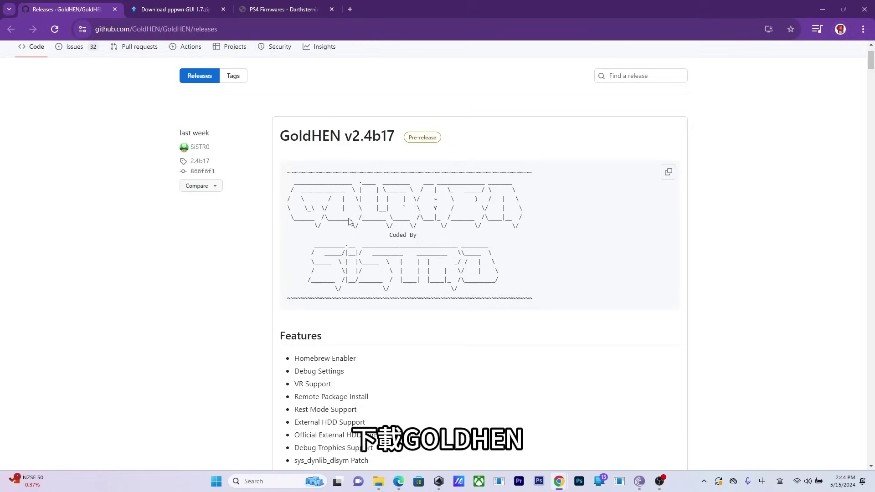
scroll(354, 145, up, 2)
scroll(355, 145, down, 20)
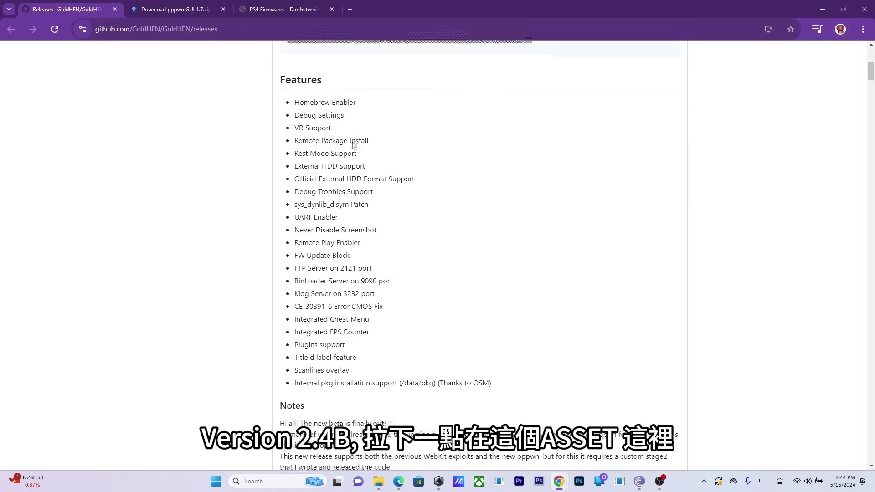
scroll(353, 144, down, 2)
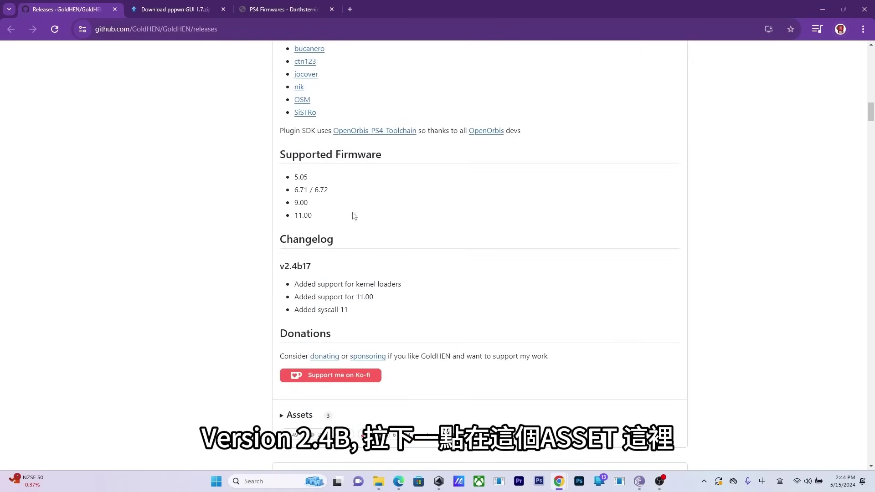
click(283, 416)
scroll(293, 423, down, 2)
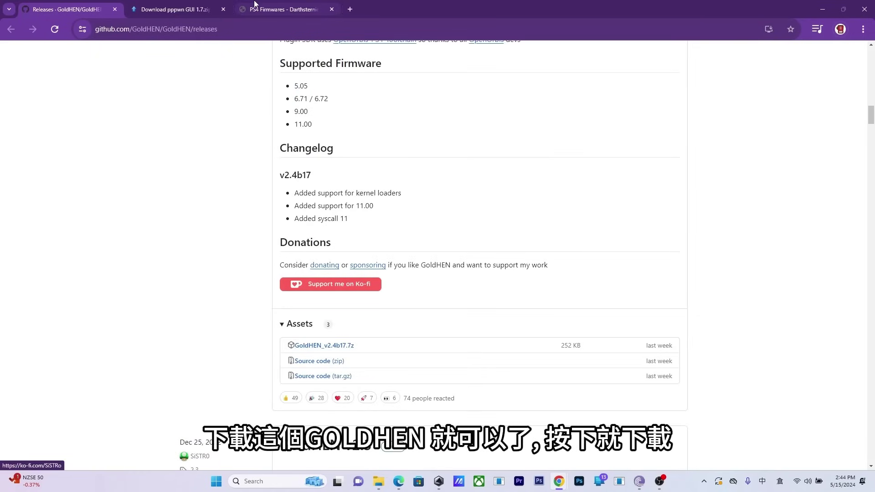
click(185, 10)
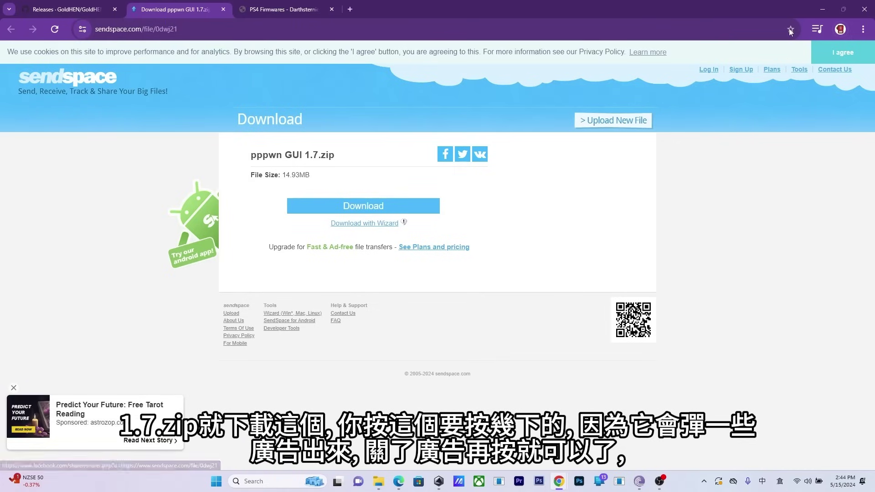
click(822, 10)
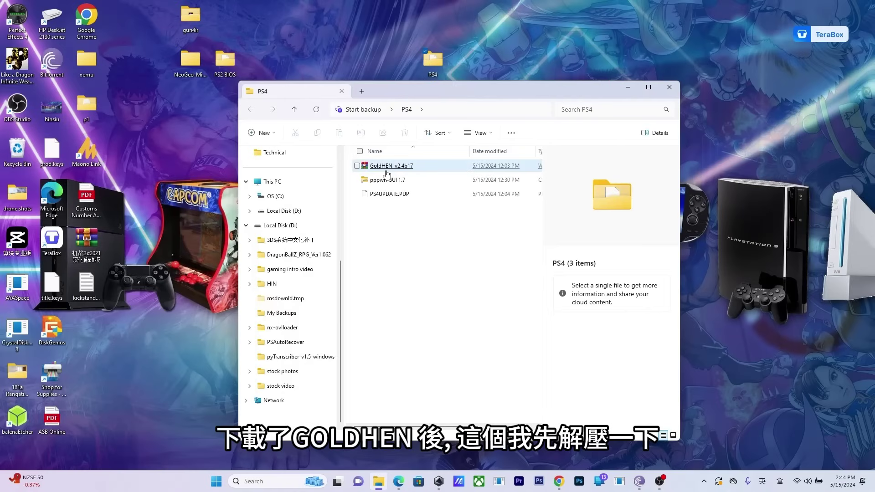
Step: Extract the GoldHEN_v2.4b17 archive into its own folder inside the PS4 folder and close the archive
double_click(387, 168)
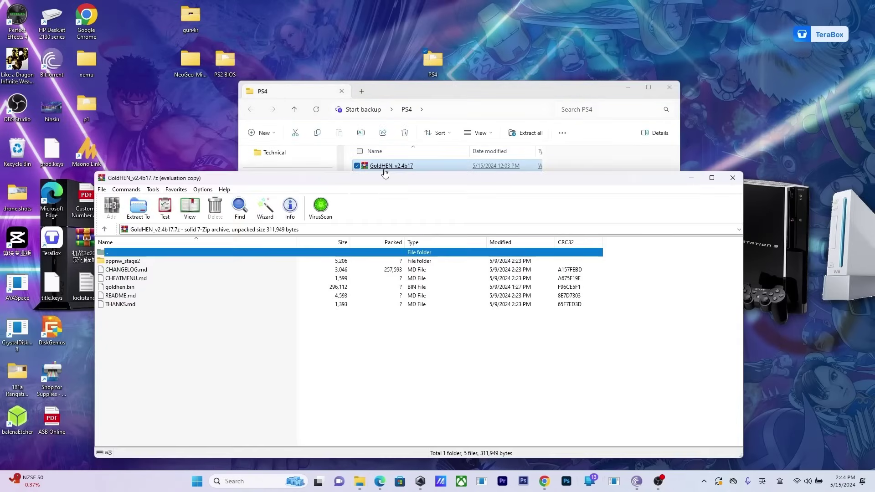
click(139, 208)
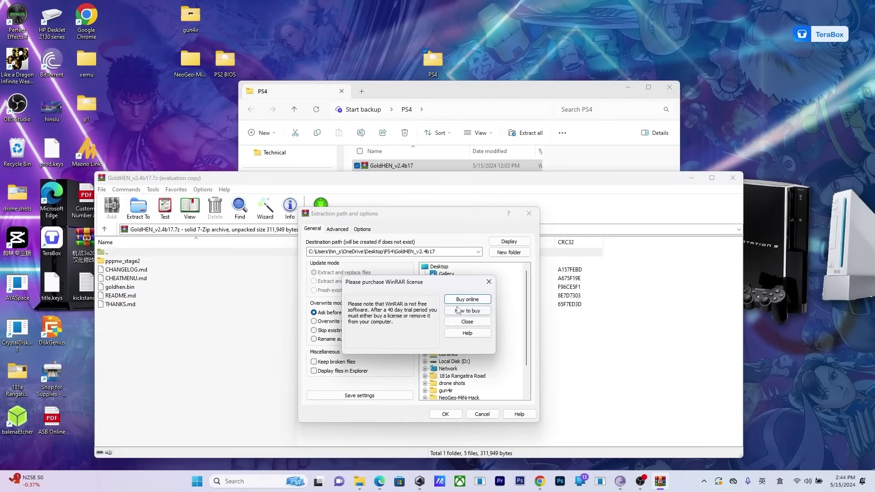
click(460, 323)
click(445, 414)
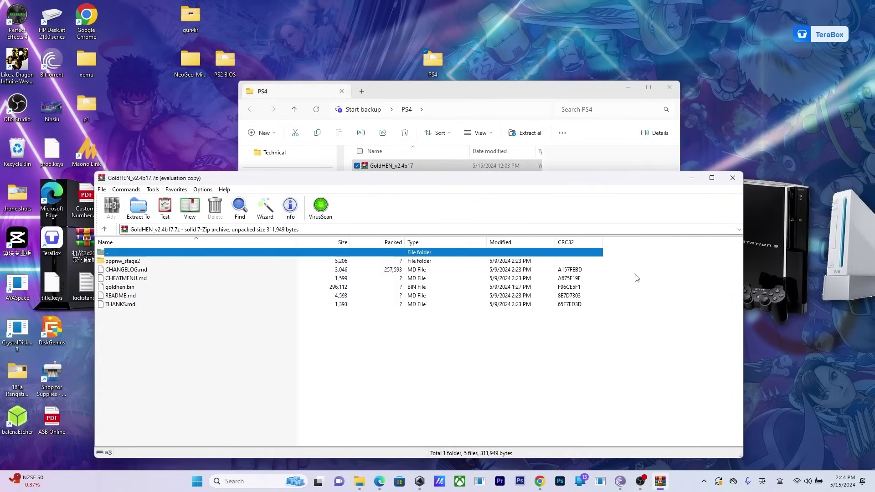
click(738, 181)
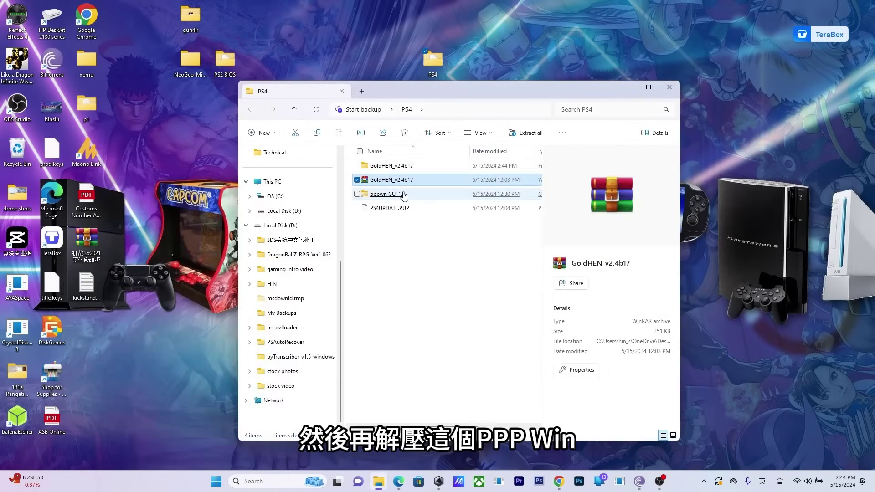
Step: Copy the pppwn GUI folder out of the pppwn GUI 1.7 archive into the PS4 folder and delete both downloaded archives
double_click(403, 196)
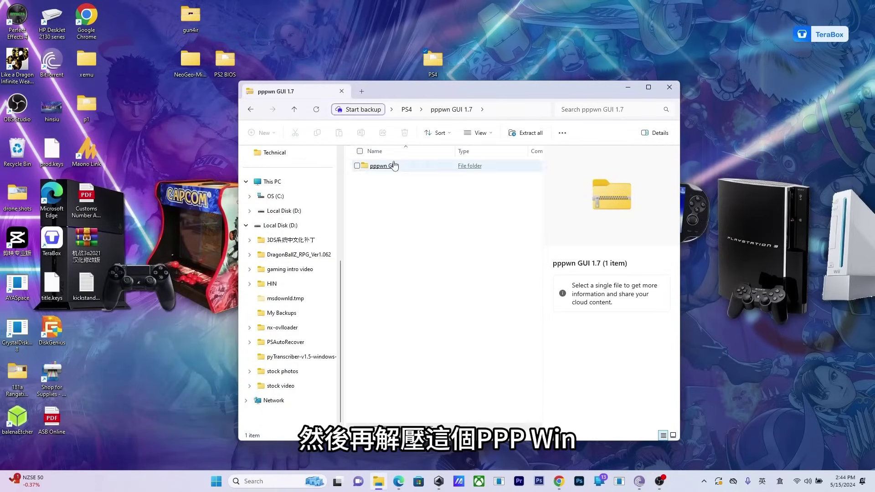
click(356, 167)
right_click(371, 167)
click(391, 206)
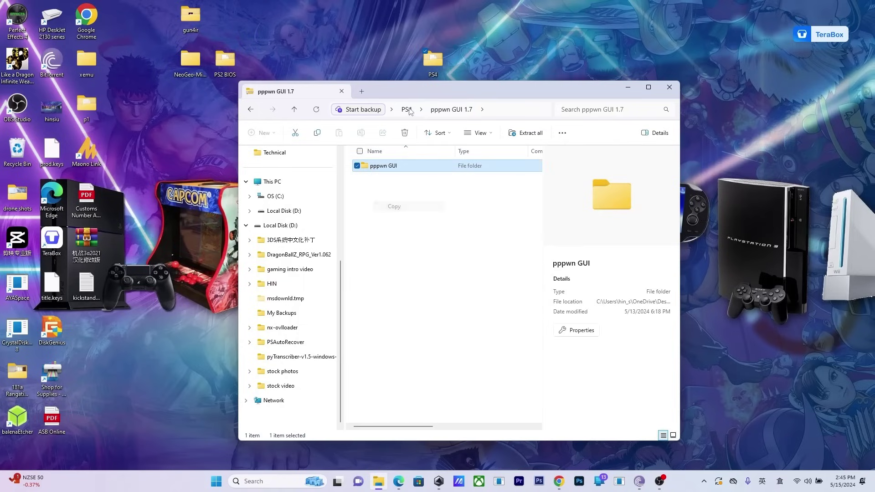
key(alt+Up)
right_click(404, 230)
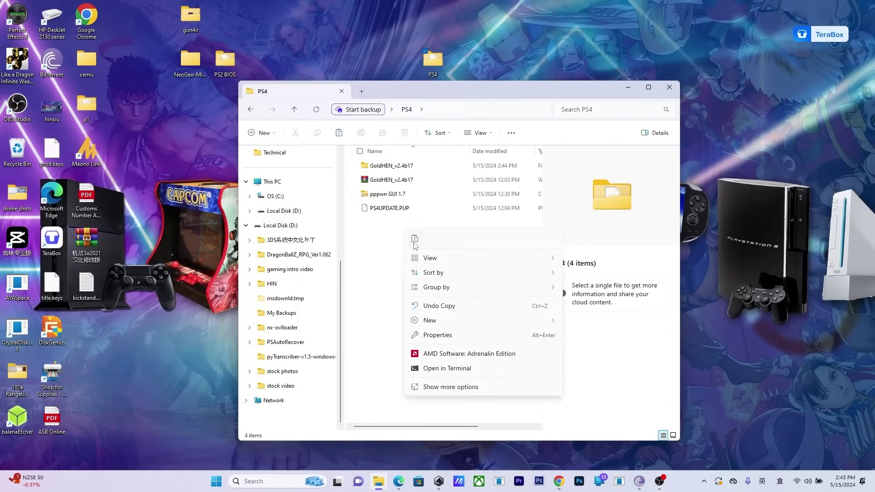
click(415, 241)
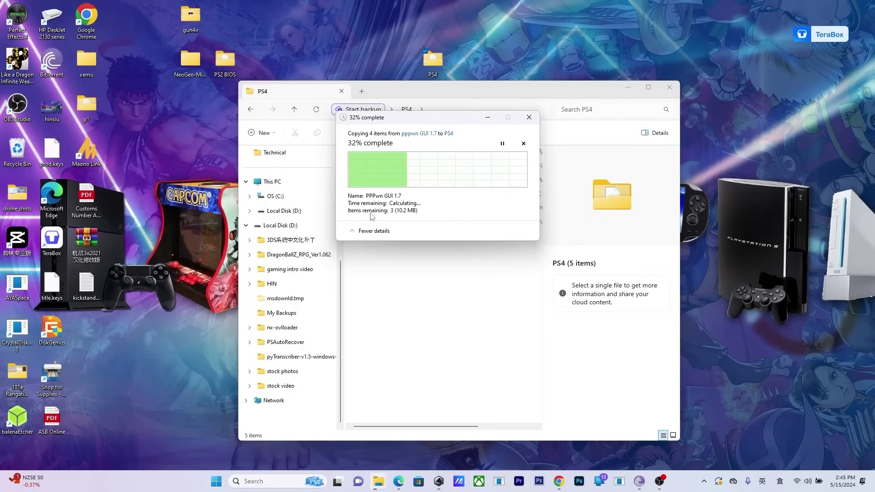
drag(351, 179, 375, 194)
click(405, 133)
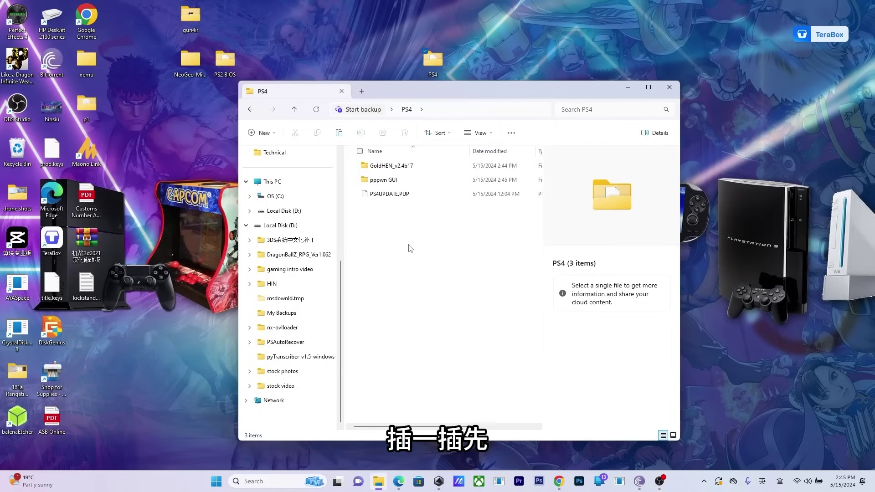
Step: Copy goldhen.bin from the GoldHEN_v2.4b17 folder to the root of the USB drive and return to the PS4 folder
drag(448, 93, 609, 95)
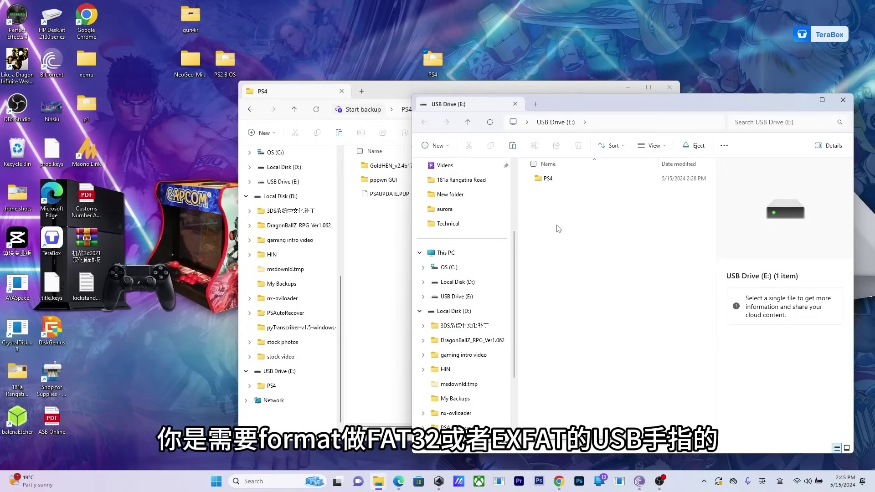
click(367, 243)
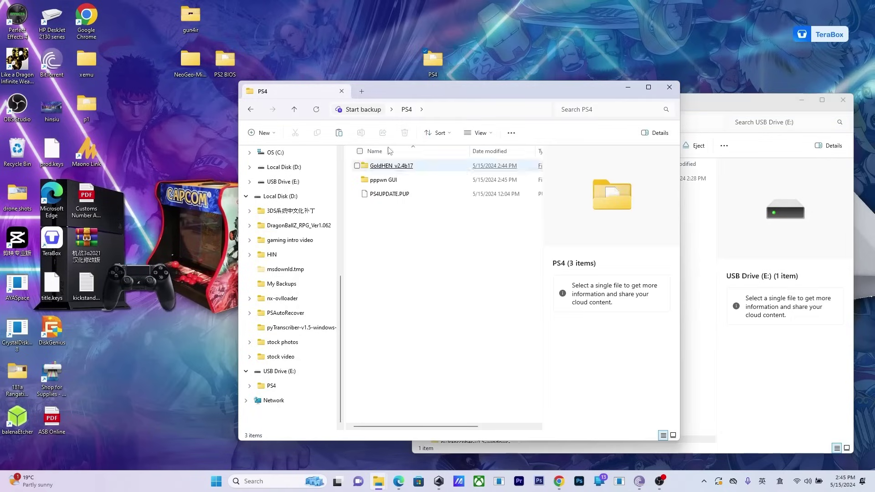
drag(423, 99, 304, 105)
double_click(269, 172)
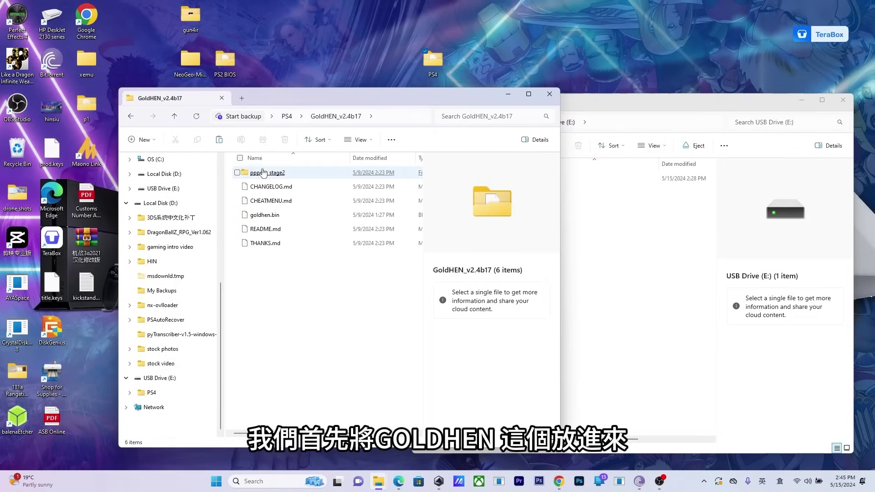
drag(267, 223, 307, 221)
drag(616, 245, 617, 245)
click(582, 250)
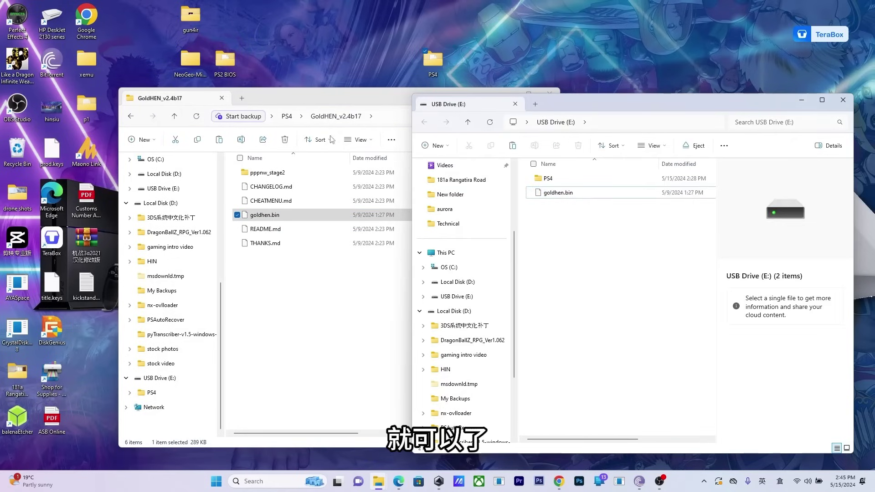
click(290, 118)
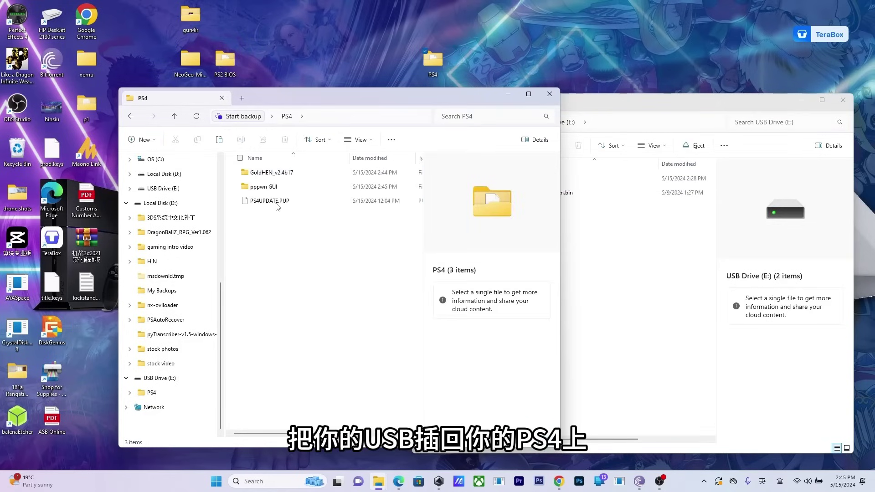
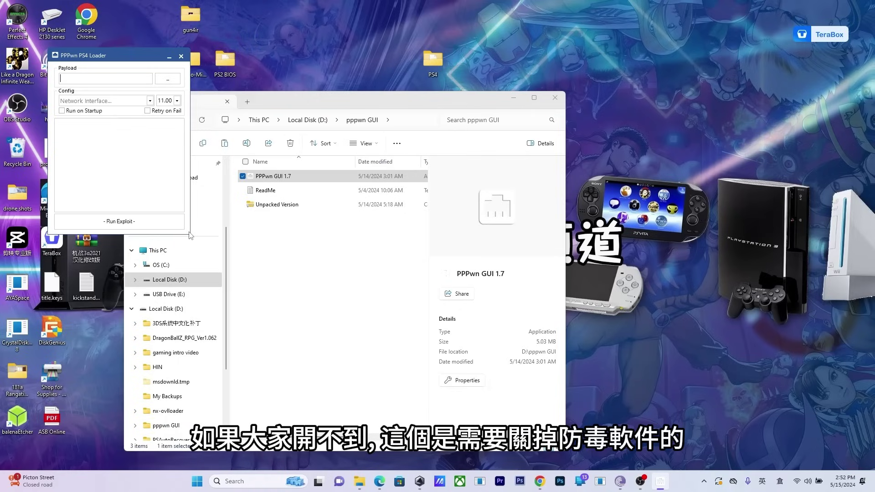
Step: Reposition the PPPwn PS4 Loader window on the desktop
drag(145, 64, 166, 87)
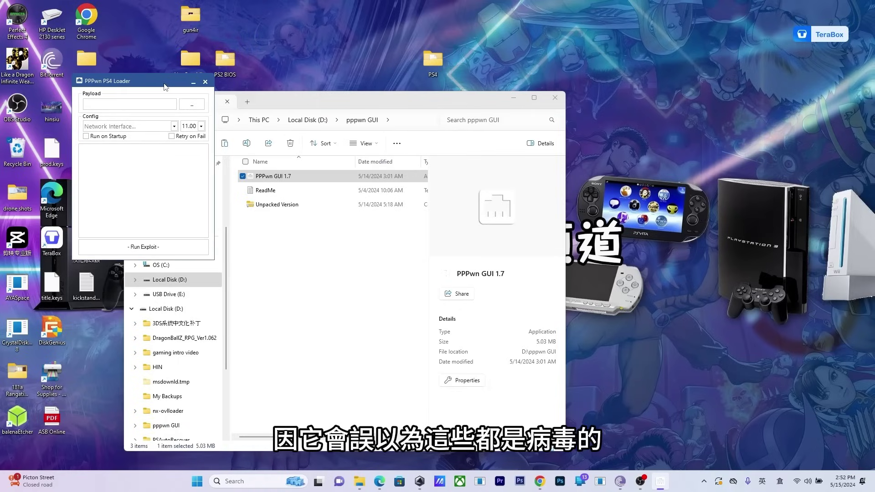
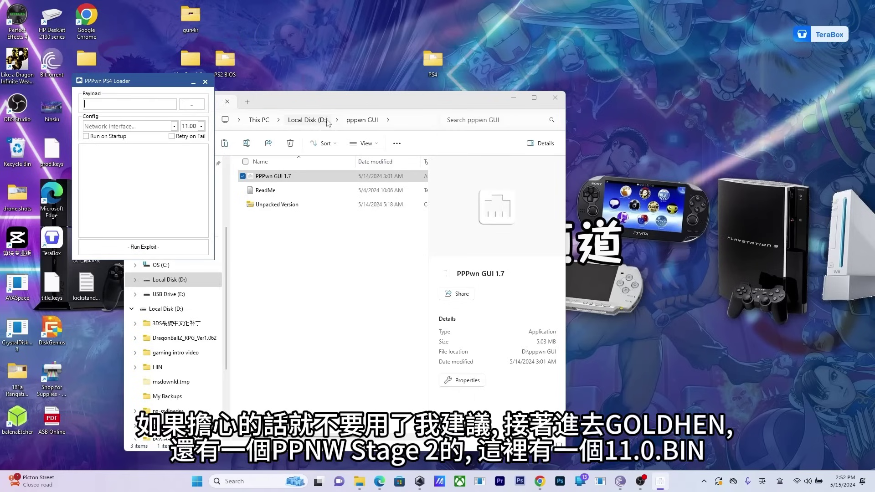
Step: Load stage2_11.00.bin from the GoldHEN_v2.4b17 pppnw_stage2 folder as the payload in the PPPwn PS4 Loader
click(307, 119)
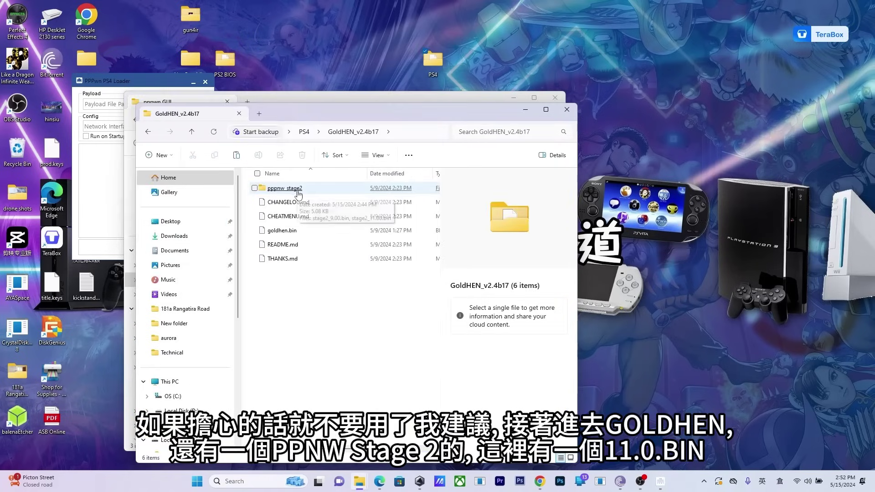
double_click(289, 191)
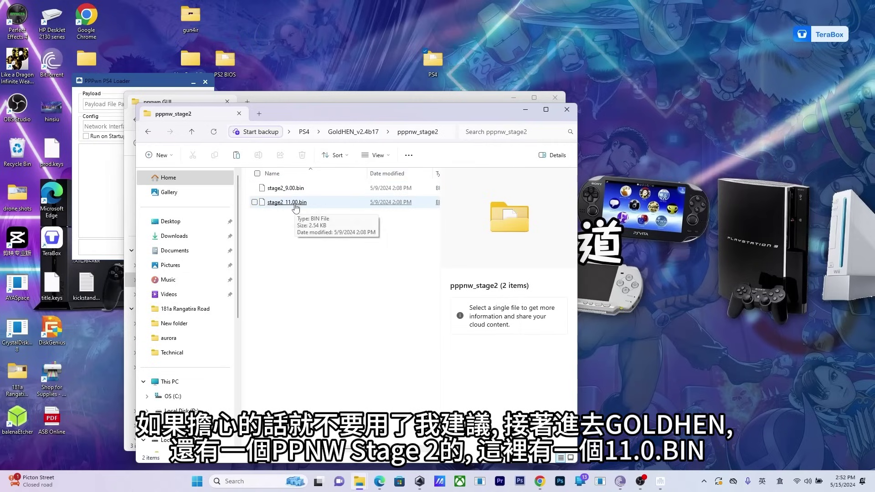
drag(109, 81, 78, 81)
drag(282, 202, 106, 129)
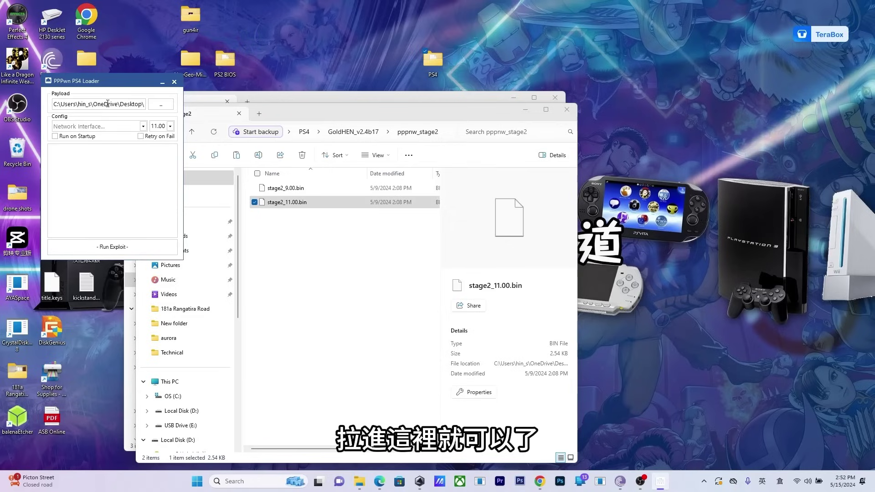
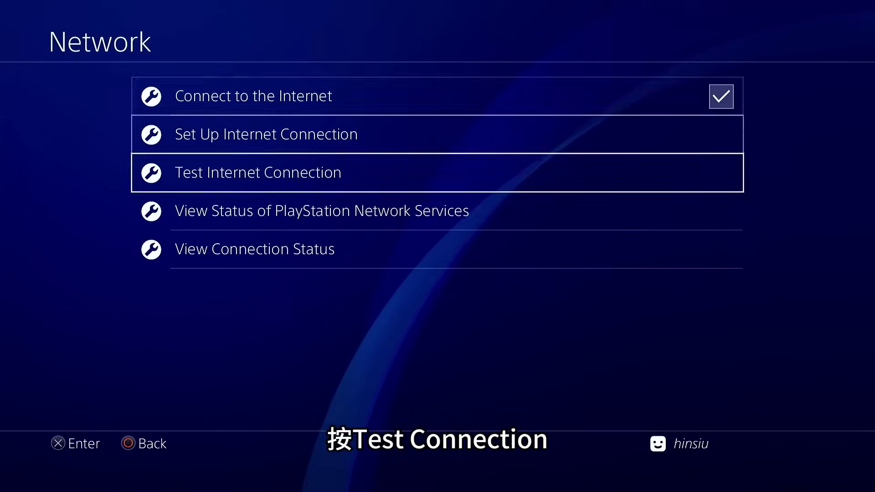
Step: Start the internet connection test from the PS4's Network settings
key(Return)
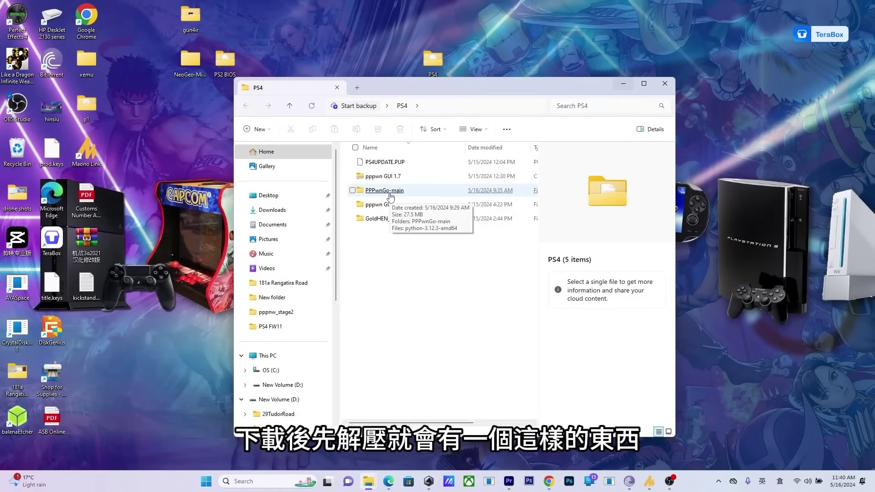
Step: Open the Python! folder in the inner PPPwnGo-main folder, starting from the PS4 folder on the PC
double_click(389, 191)
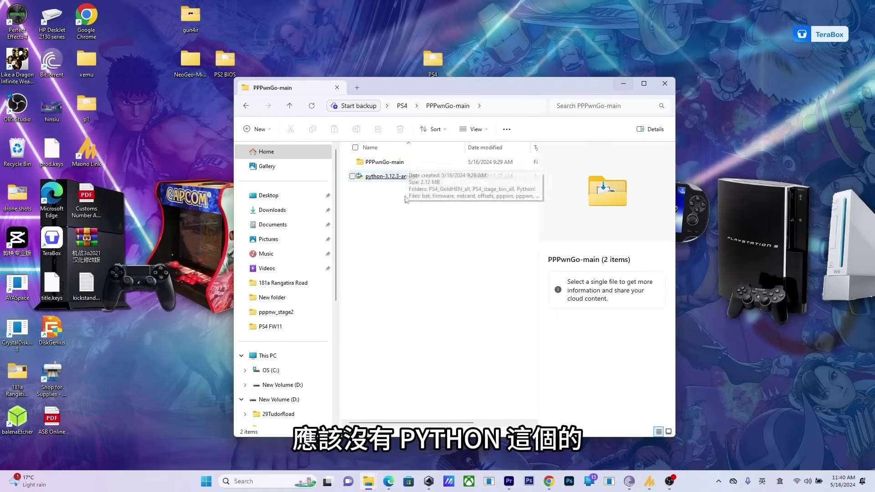
double_click(402, 163)
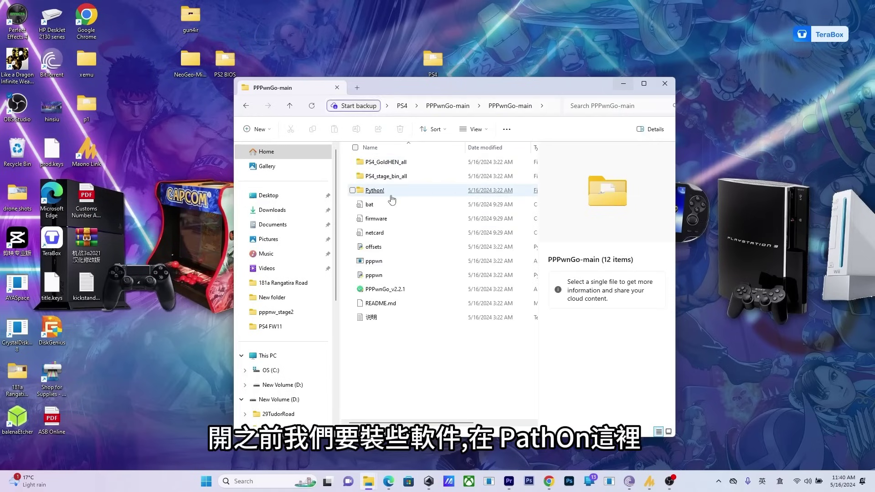
double_click(378, 191)
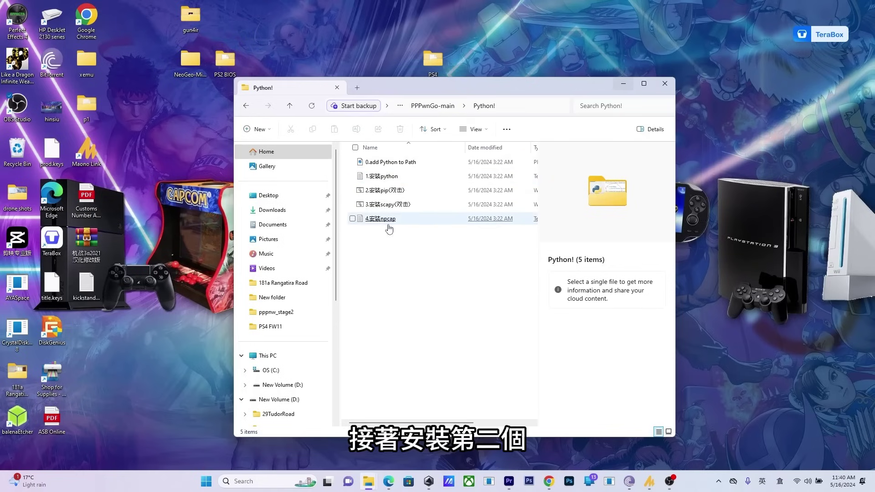
Step: Run the 2.安装pip and 3.安装scapy batch files and dismiss each console window
double_click(389, 196)
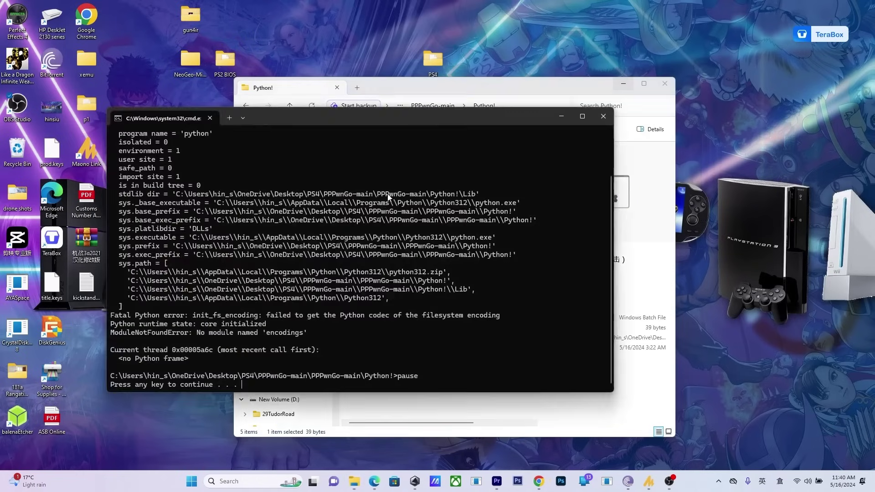
key(Return)
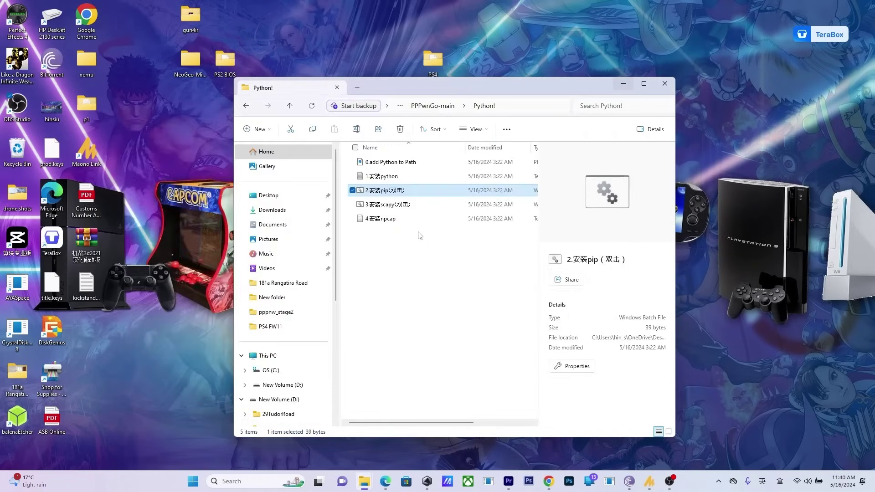
double_click(404, 208)
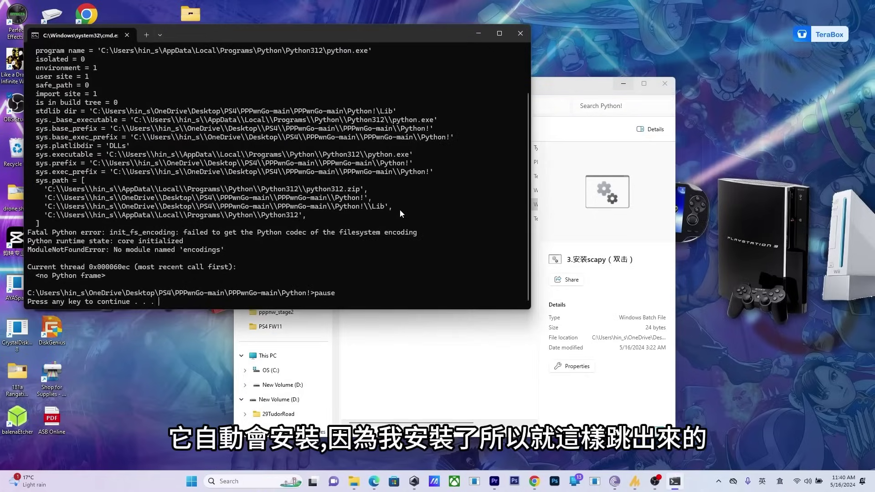
key(Return)
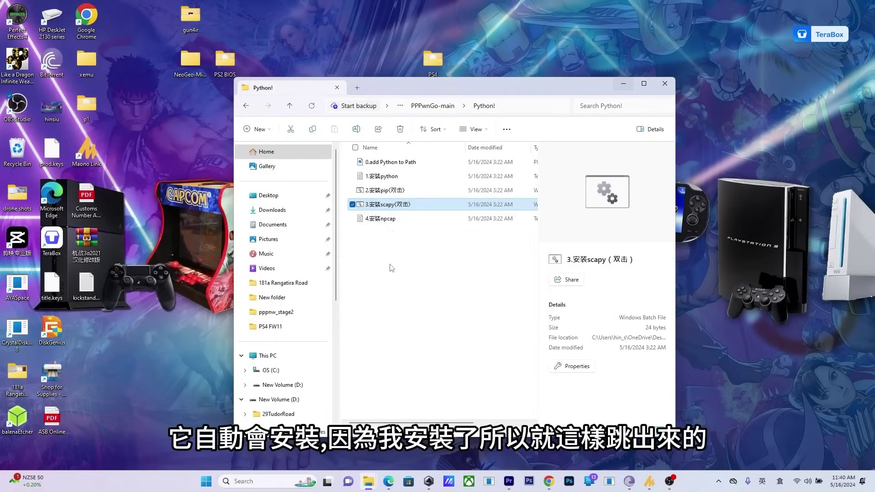
Step: Copy the npcap-1.79.exe link from the 4.安装npcap text file and download the installer in Chrome
double_click(387, 221)
drag(172, 61, 33, 63)
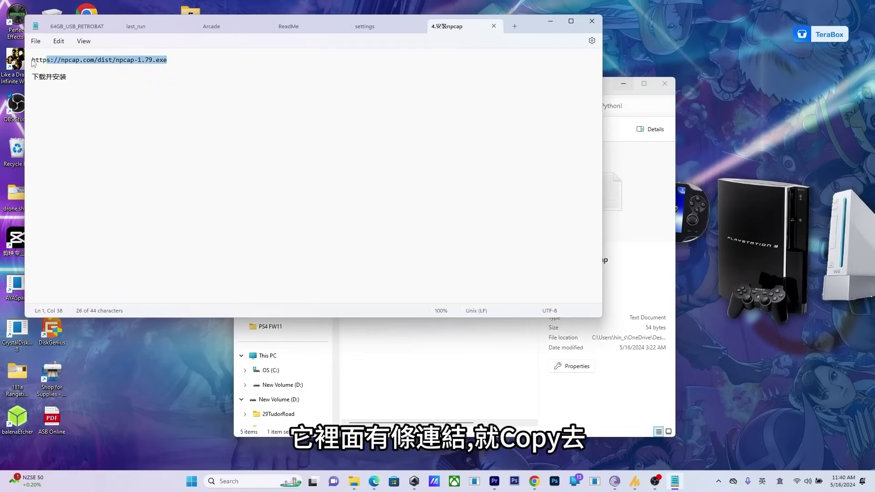
click(534, 482)
click(493, 29)
text(https://npcap.com/dist/npcap-1.79.exe)
key(Return)
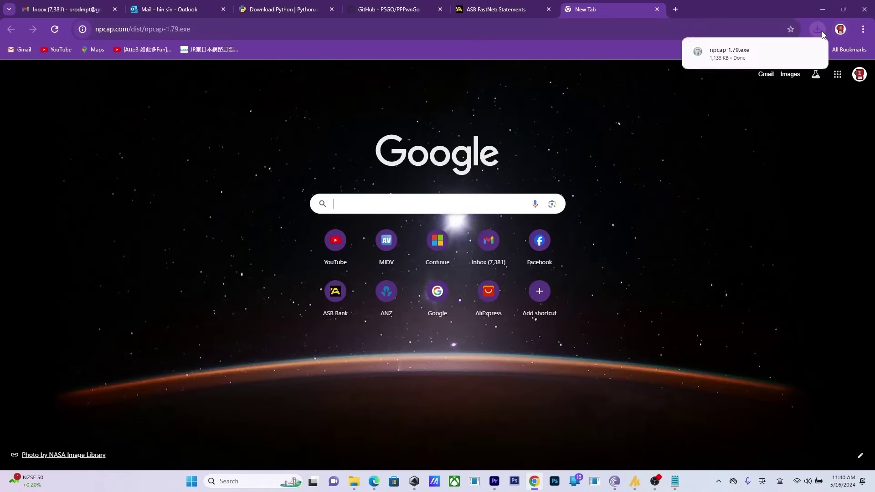
Step: Install Npcap 1.79 from the downloaded file in WinPcap API-compatible mode and finish the setup
click(822, 31)
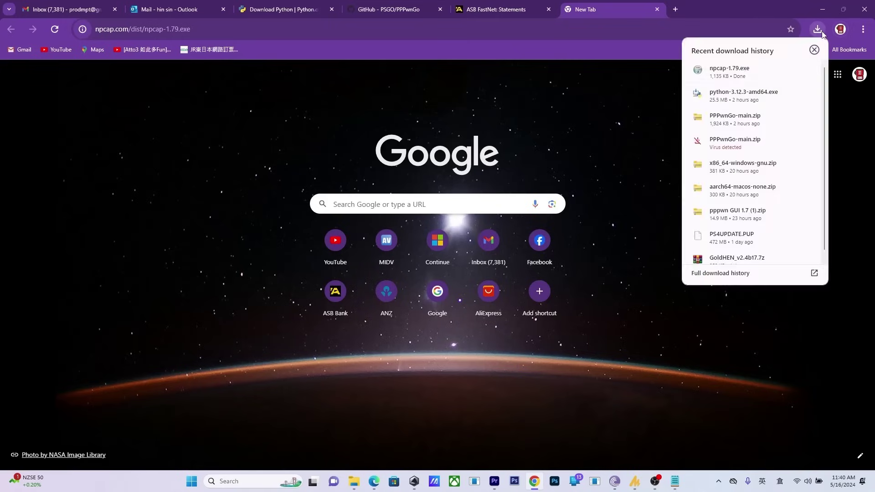
click(740, 66)
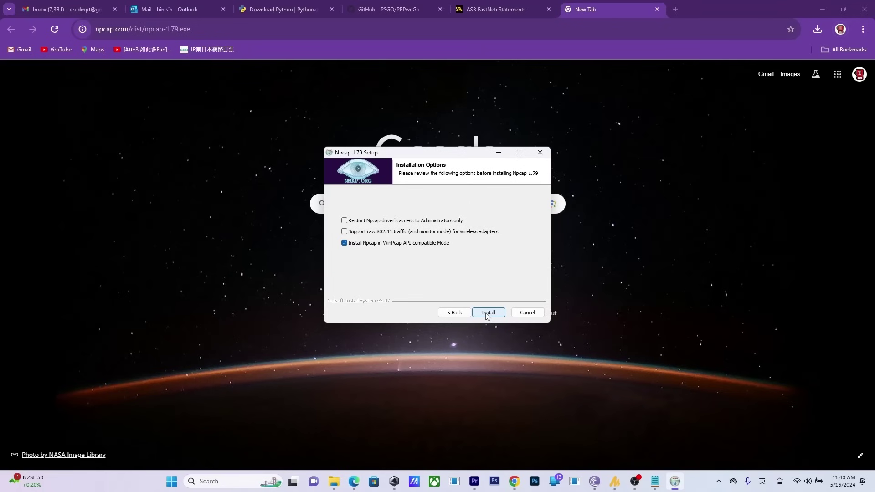
click(487, 315)
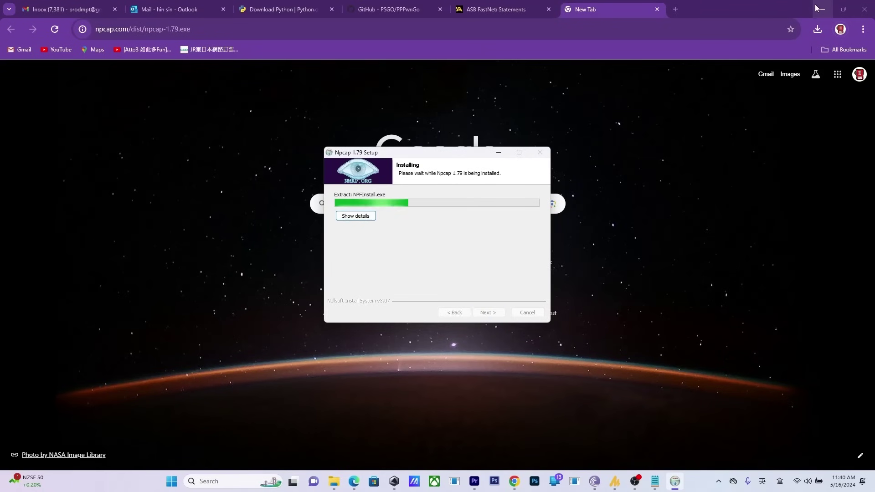
click(816, 8)
key(alt+F4)
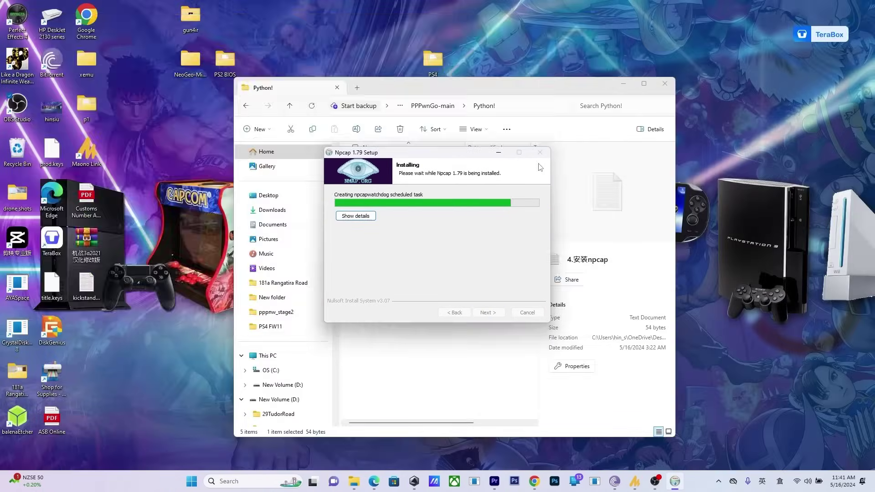
click(499, 313)
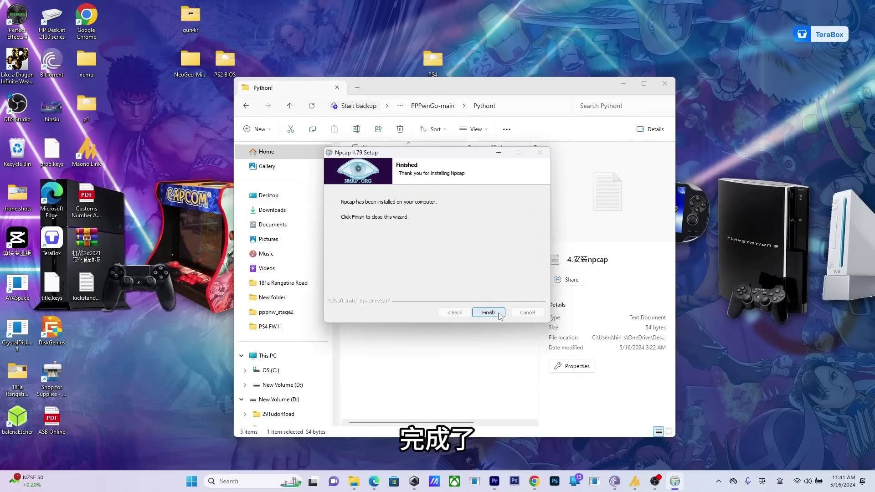
click(488, 313)
click(490, 313)
Step: Copy the Python download address from the 1.安装python text file and load the Windows releases page in Chrome
click(433, 105)
click(441, 361)
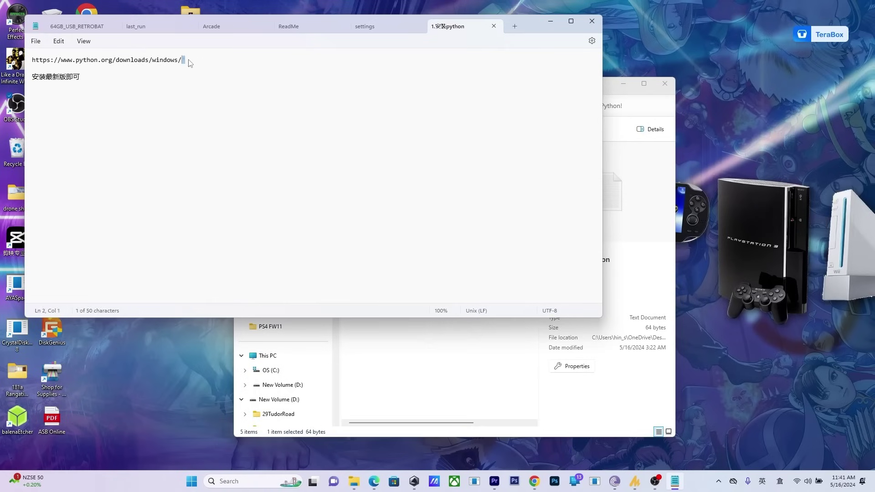
drag(183, 59, 33, 62)
key(ctrl+c)
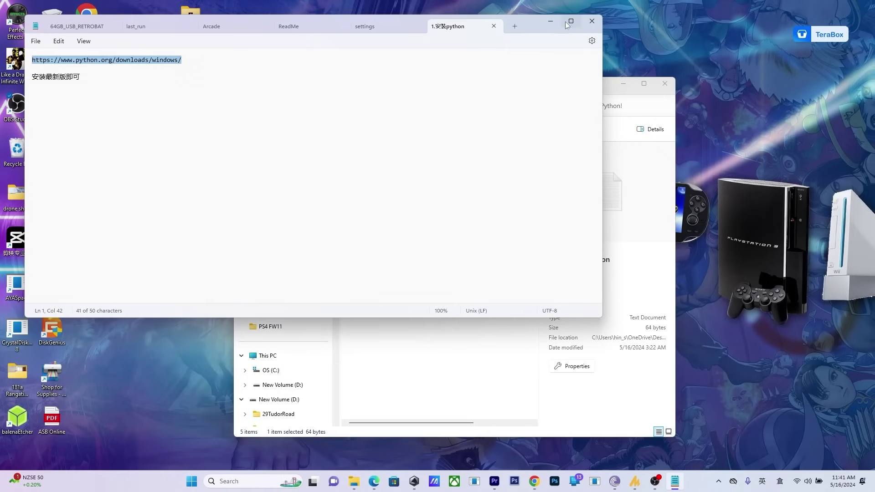
click(550, 22)
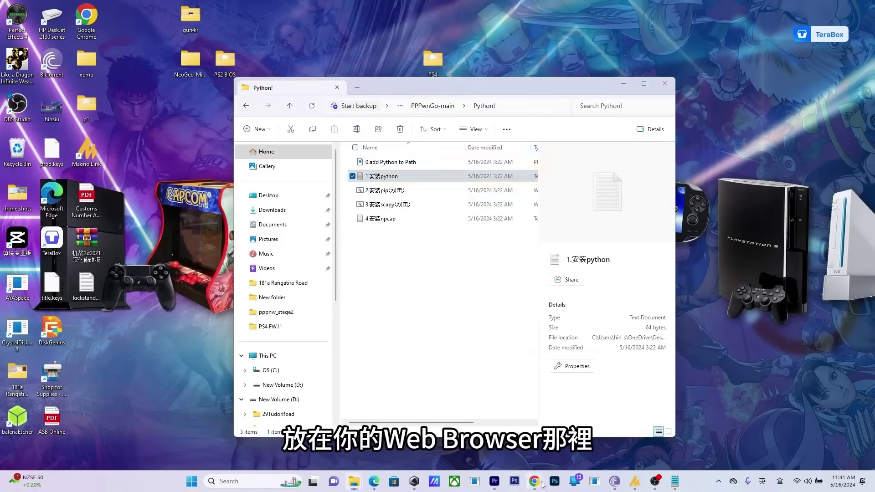
click(534, 482)
click(417, 28)
key(ctrl+v)
key(Return)
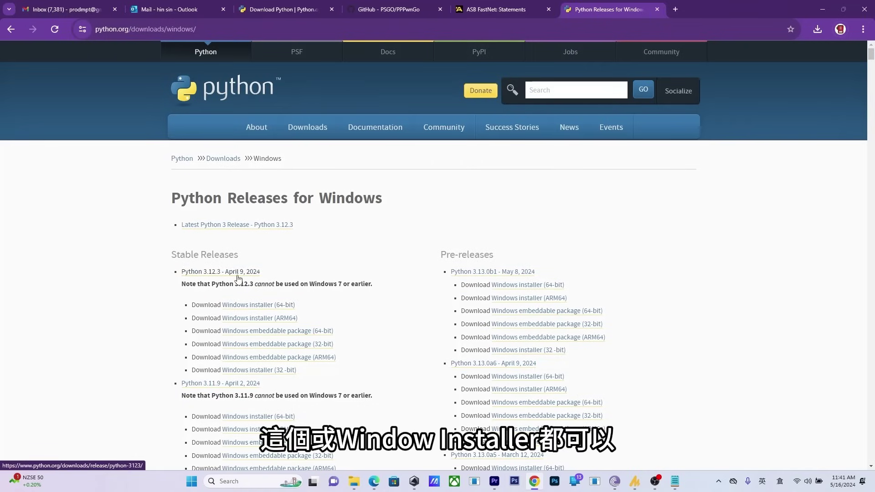
Step: Return to the outer PPPwnGo-main folder and launch the python-3.12.3-amd64 installer
click(823, 9)
click(468, 244)
click(433, 106)
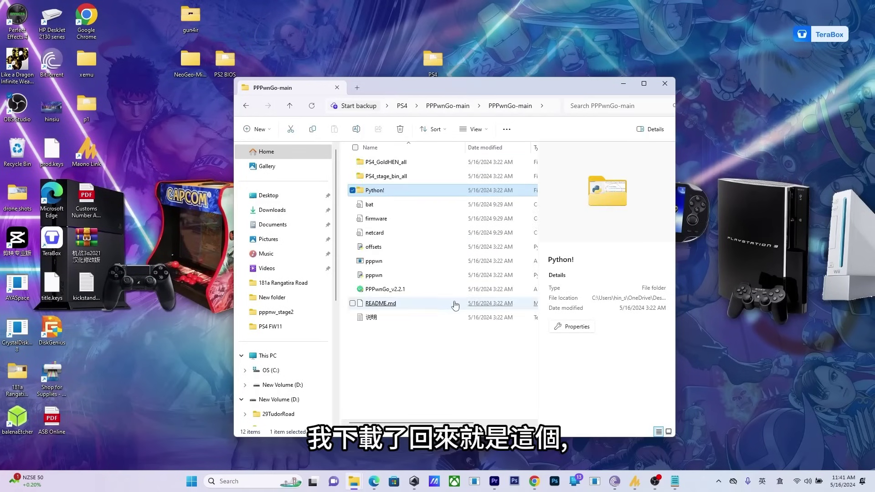
click(448, 106)
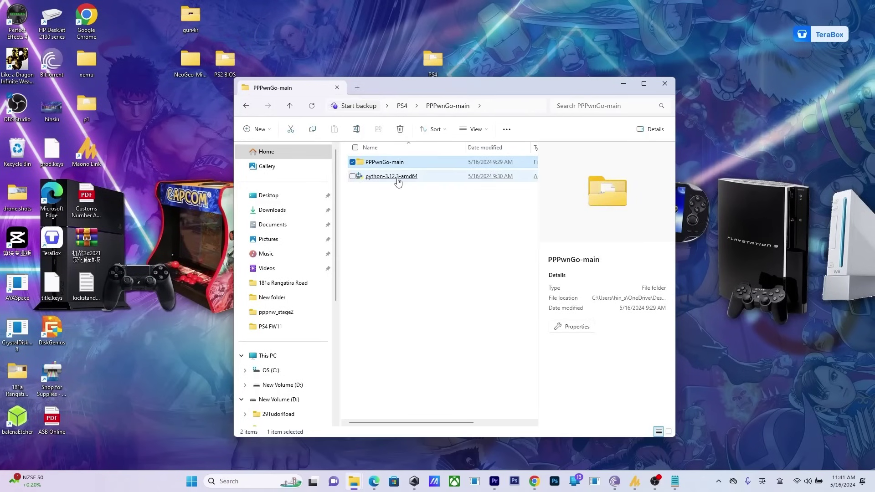
double_click(398, 177)
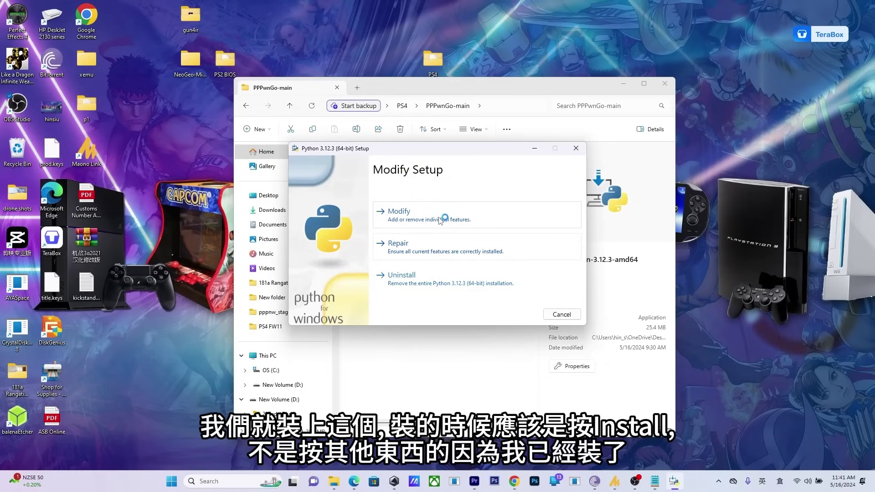
Step: Modify the Python 3.12.3 installation with all optional features and Python added to the environment variables, then close the setup
click(466, 223)
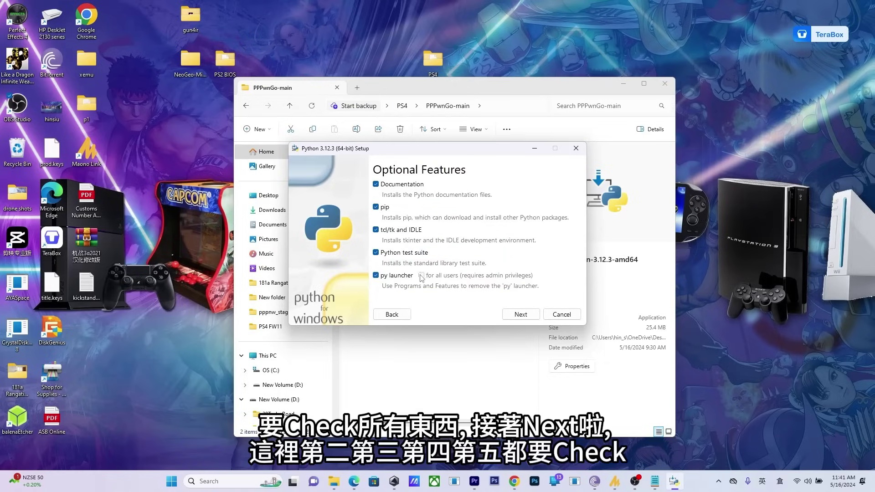
click(521, 315)
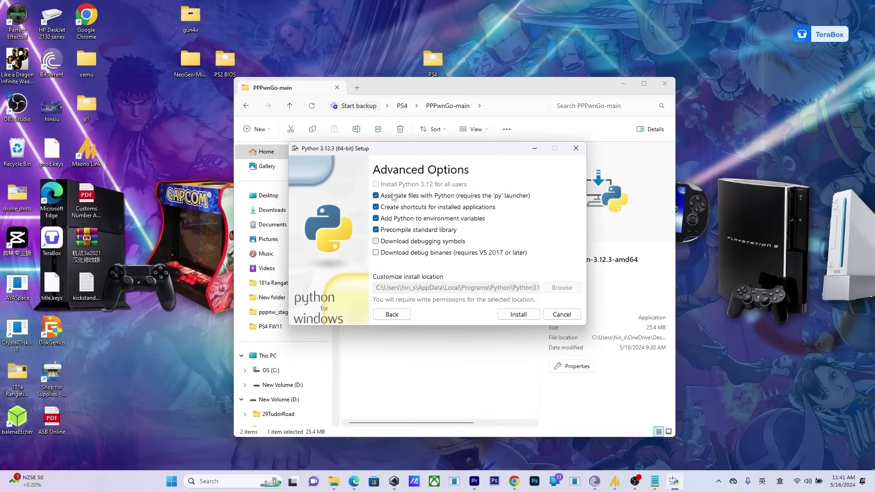
click(517, 315)
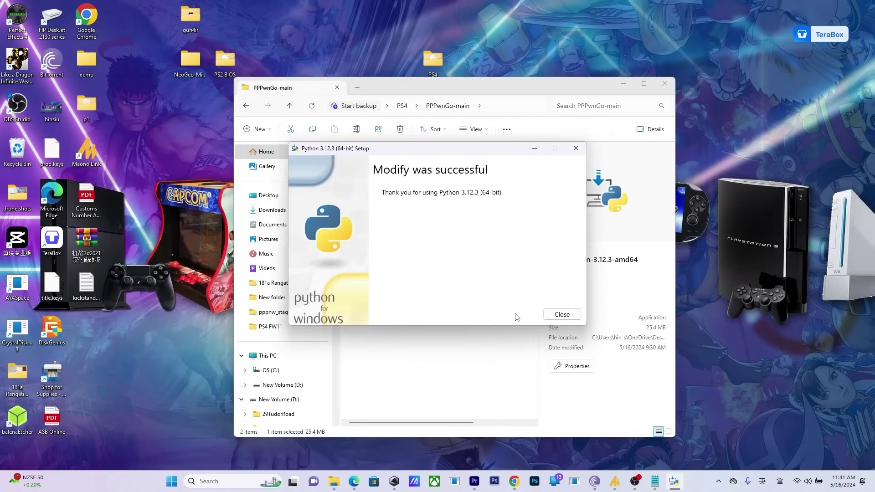
click(561, 316)
Step: Launch PPPwnGo_v2.2.1 from the inner PPPwnGo-main folder
click(403, 105)
double_click(384, 191)
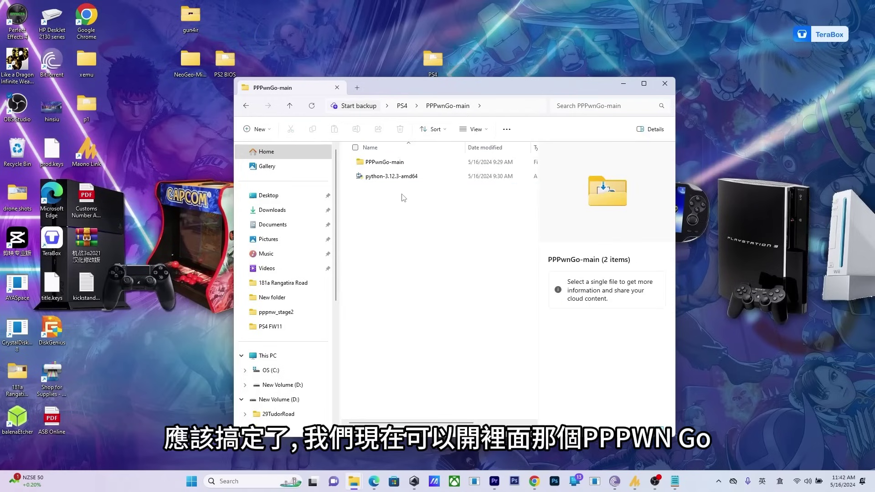
double_click(402, 166)
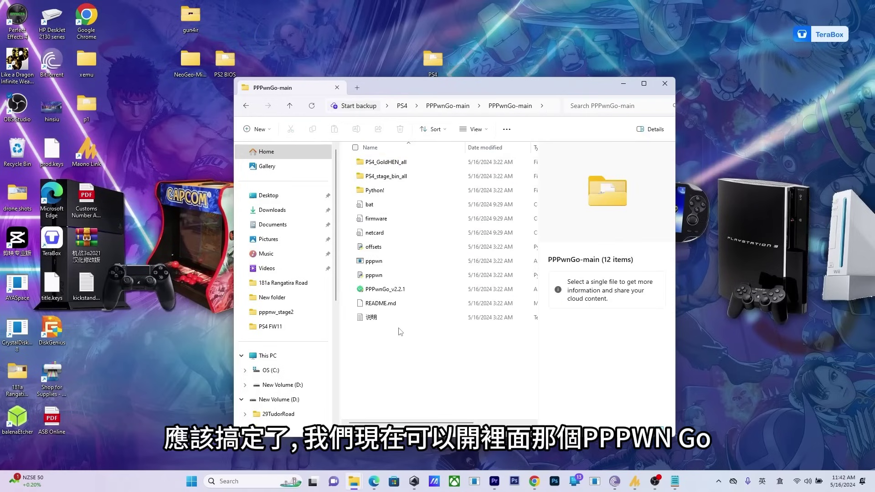
double_click(385, 290)
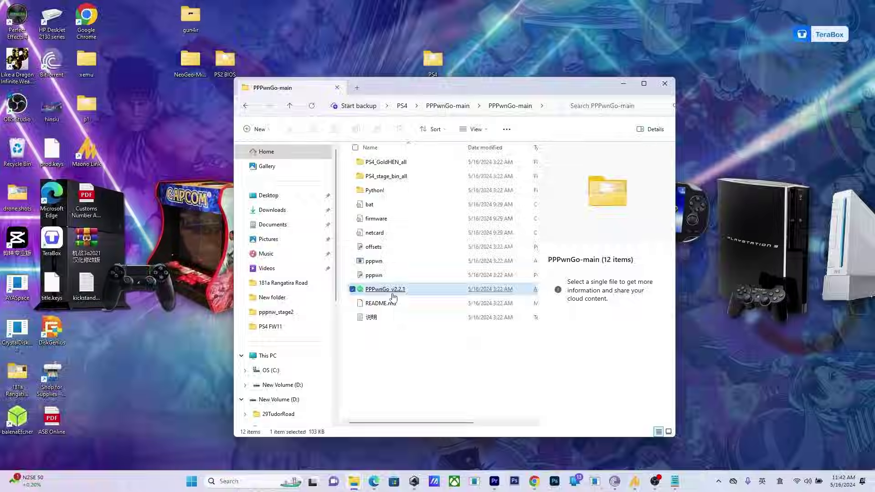
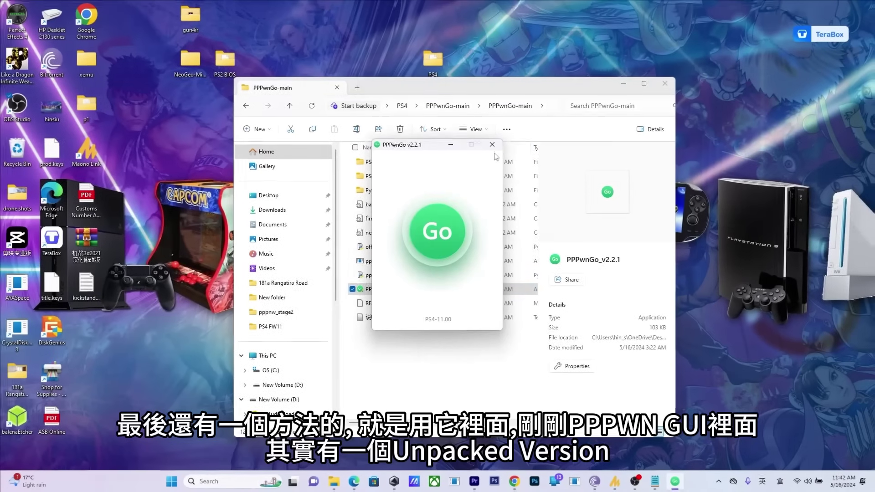
Step: Close PPPwnGo and go back to the PS4 folder
click(493, 147)
click(451, 383)
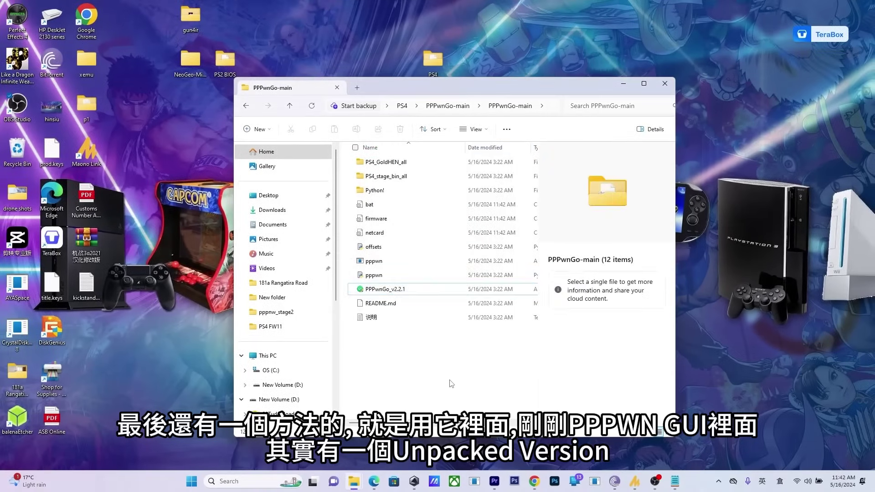
click(454, 106)
click(403, 107)
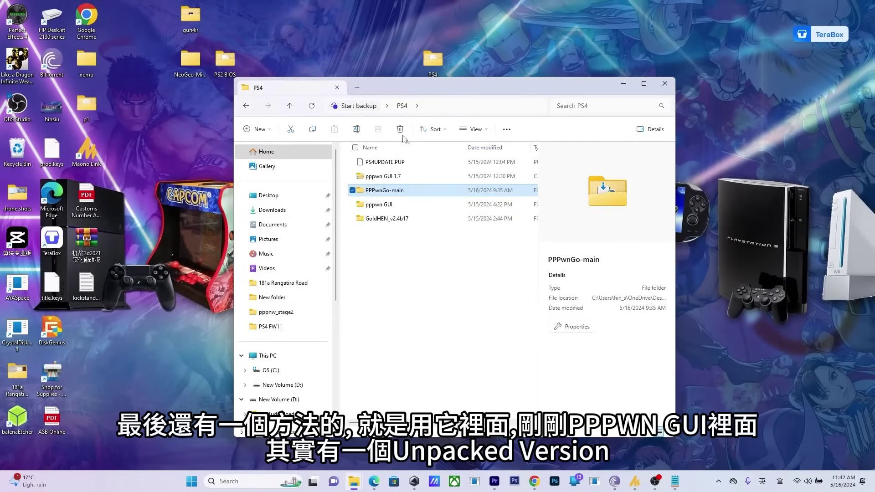
click(389, 260)
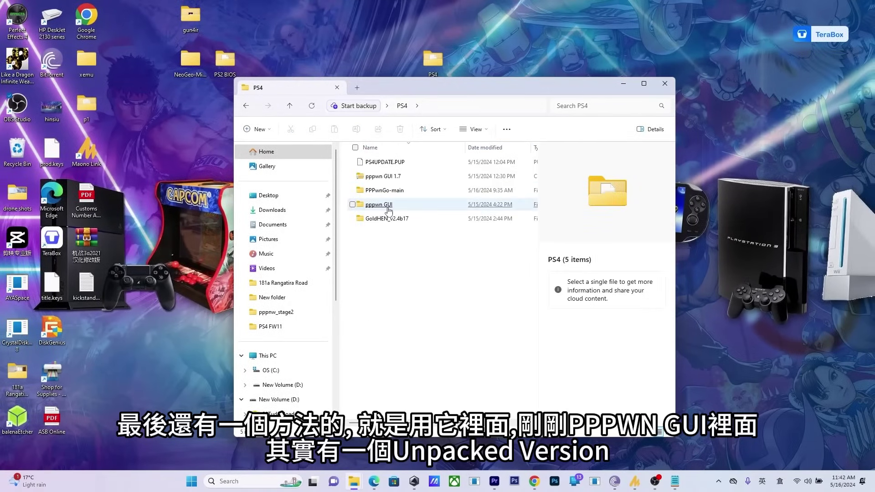
Step: Open the pppwn folder inside the Unpacked Version archive of the pppwn GUI folder
double_click(389, 208)
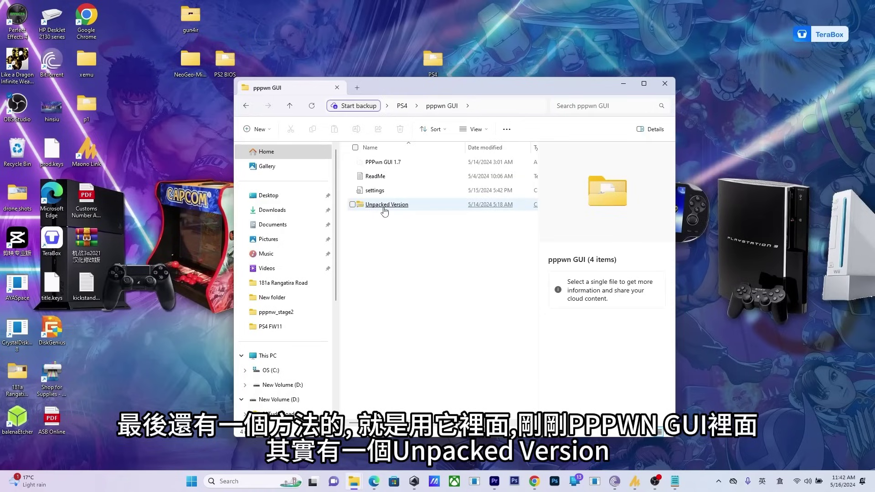
double_click(385, 210)
double_click(390, 165)
double_click(378, 165)
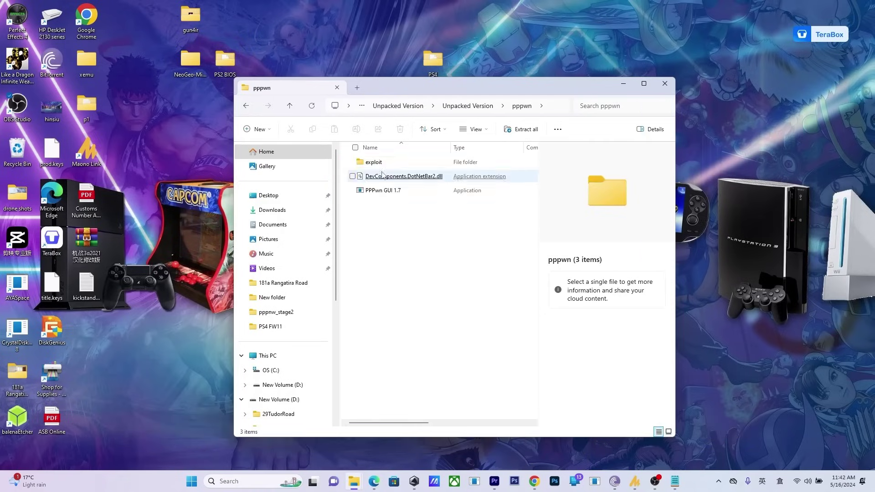